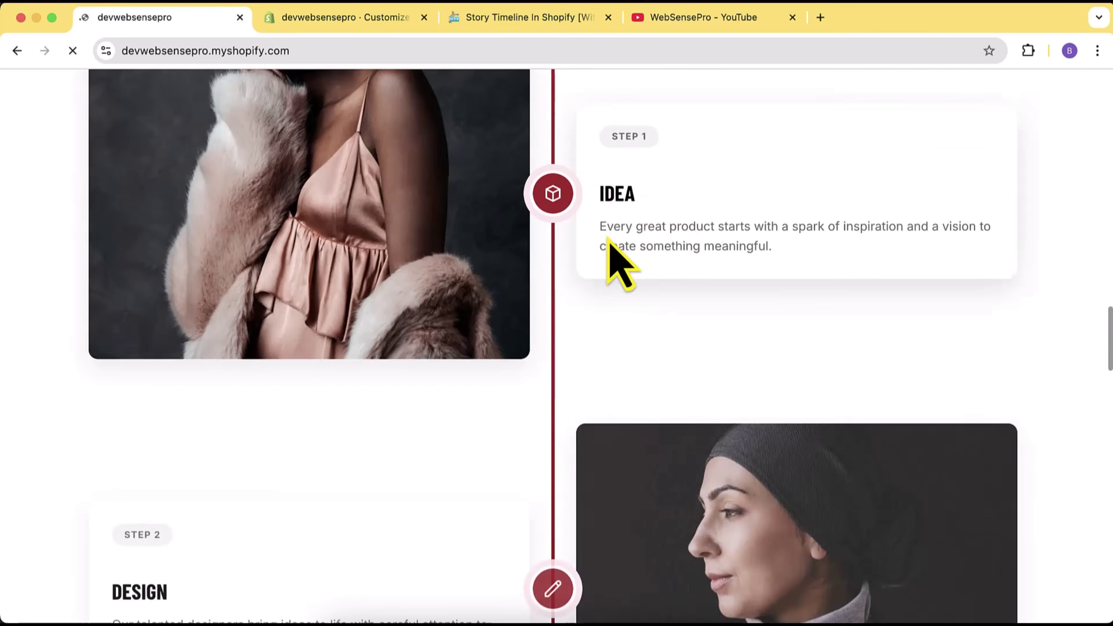
# Switch to the theme customizer and go back to the Home page section list.
pyautogui.scroll(-15, 571, 270)
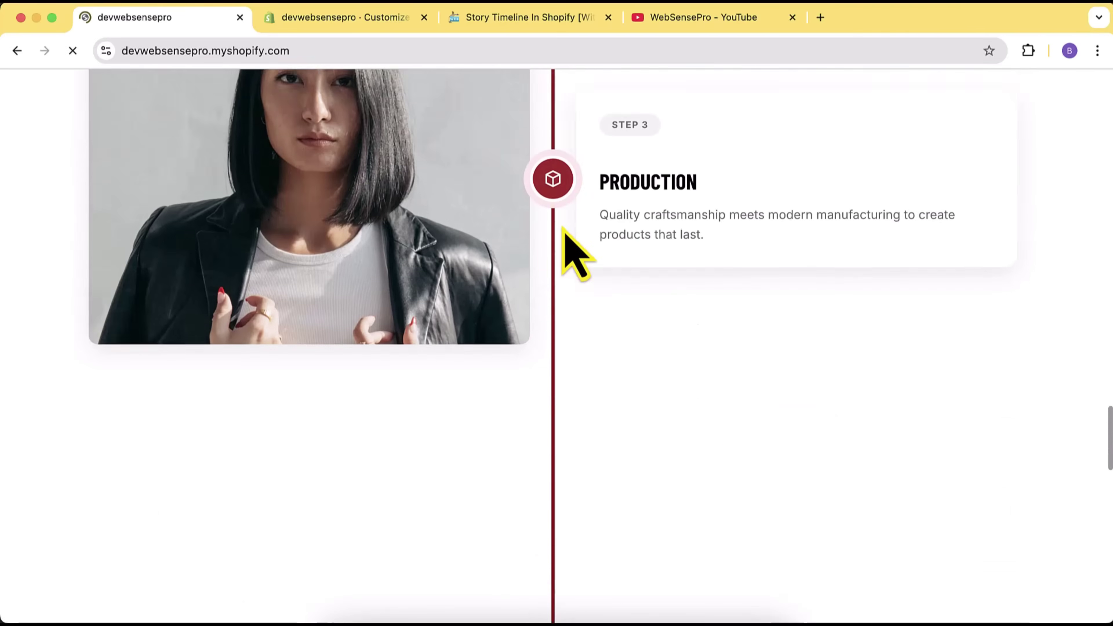
pyautogui.scroll(-15, 564, 230)
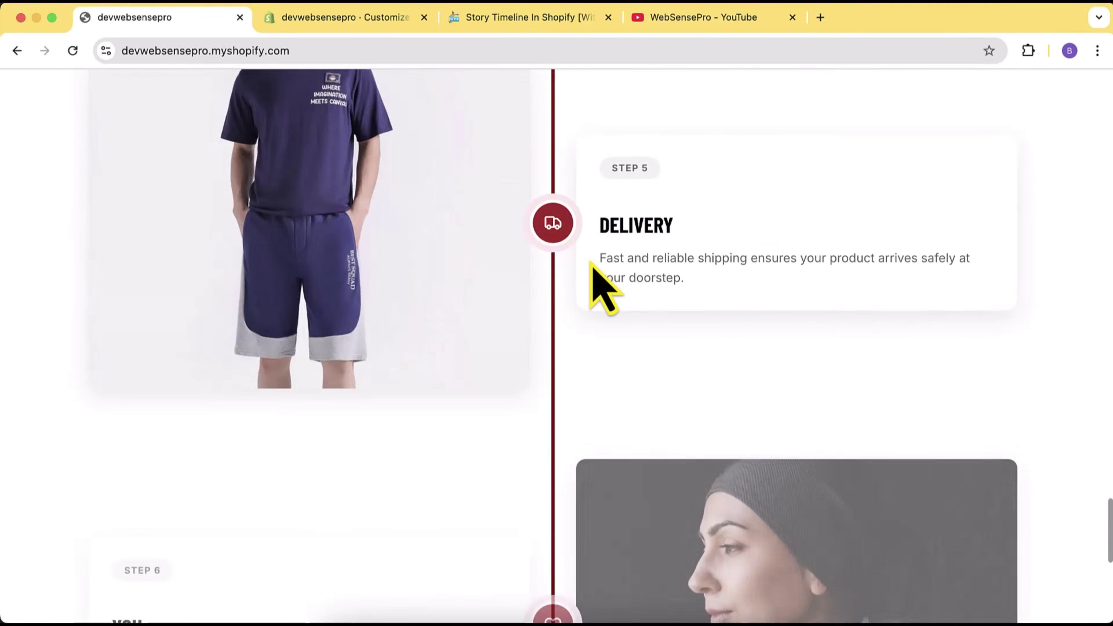
pyautogui.scroll(-4, 530, 298)
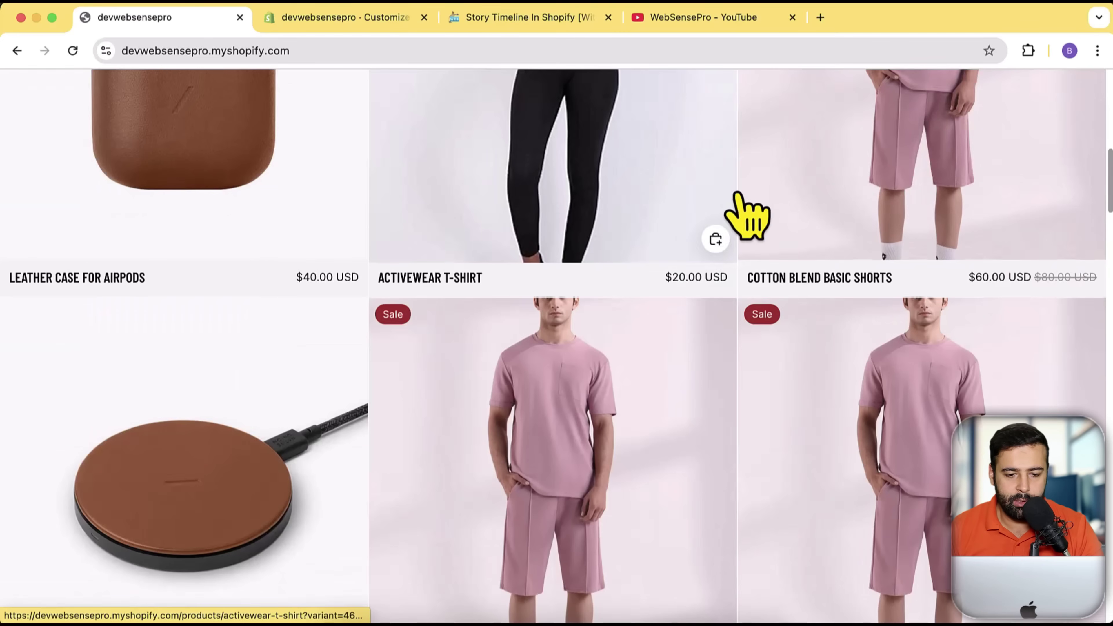
pyautogui.scroll(-15, 746, 211)
pyautogui.scroll(-4, 852, 215)
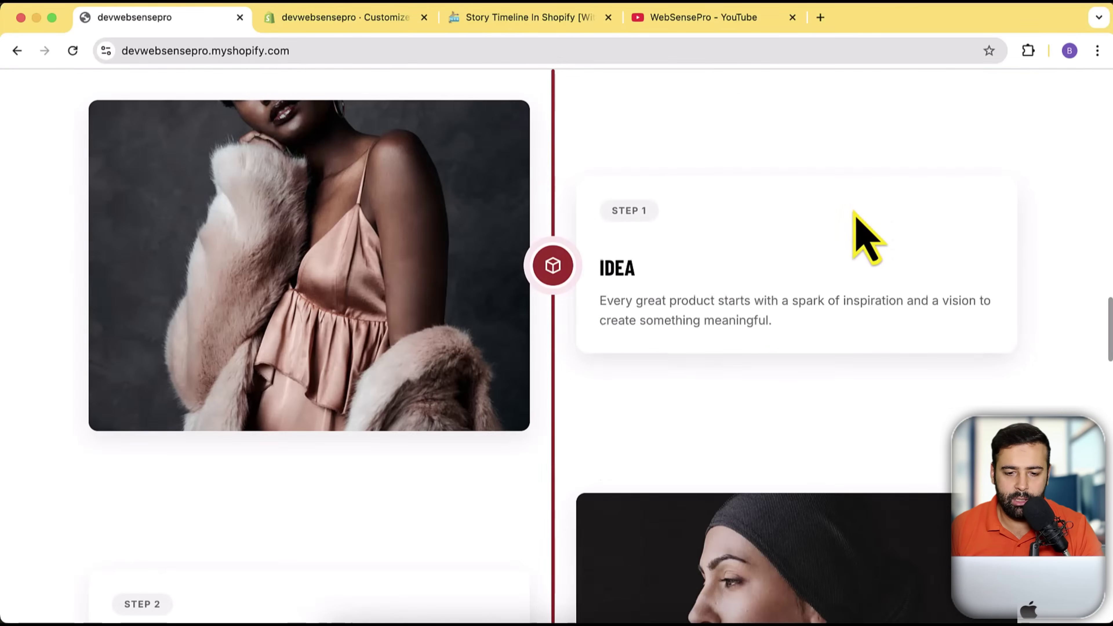
pyautogui.scroll(4, 854, 226)
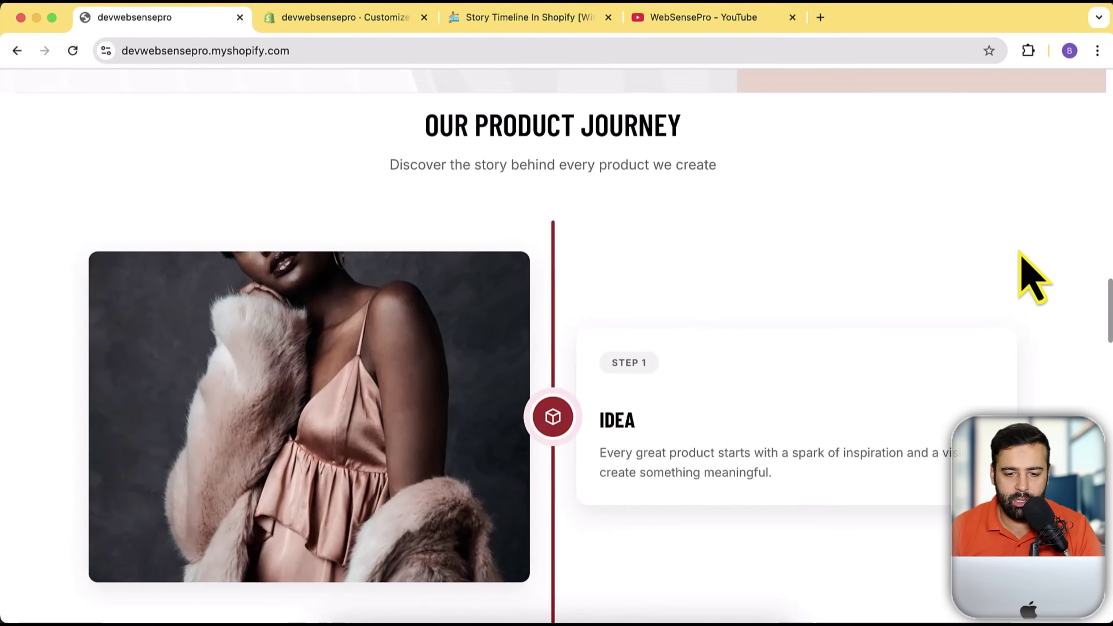
pyautogui.scroll(-18, 1032, 276)
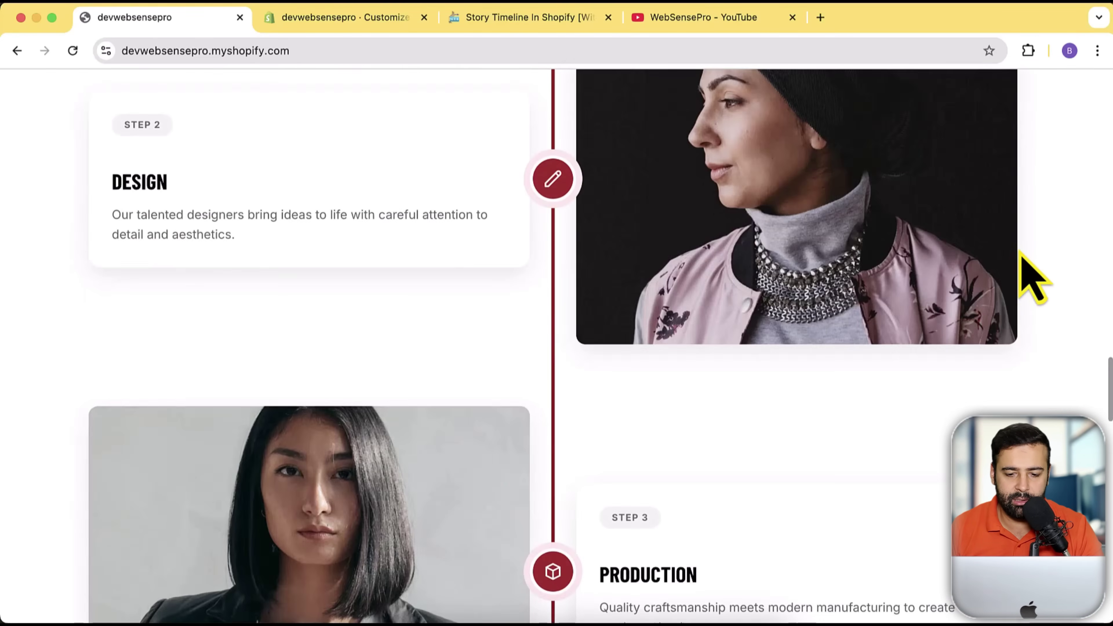
pyautogui.scroll(-15, 820, 316)
pyautogui.scroll(20, 683, 304)
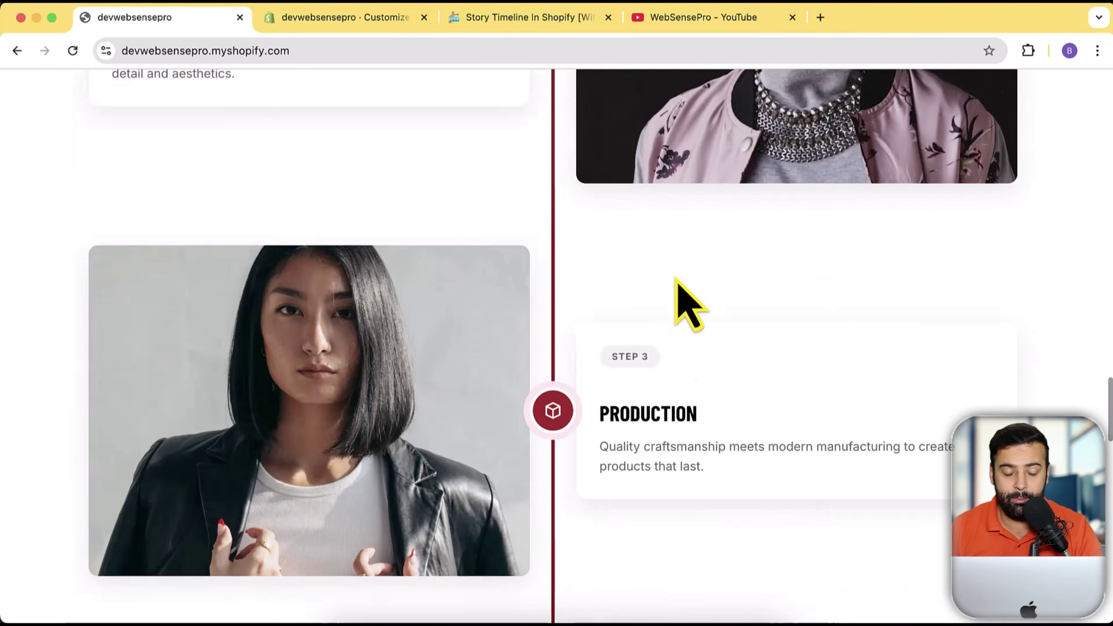
pyautogui.scroll(5, 689, 305)
pyautogui.scroll(2, 654, 244)
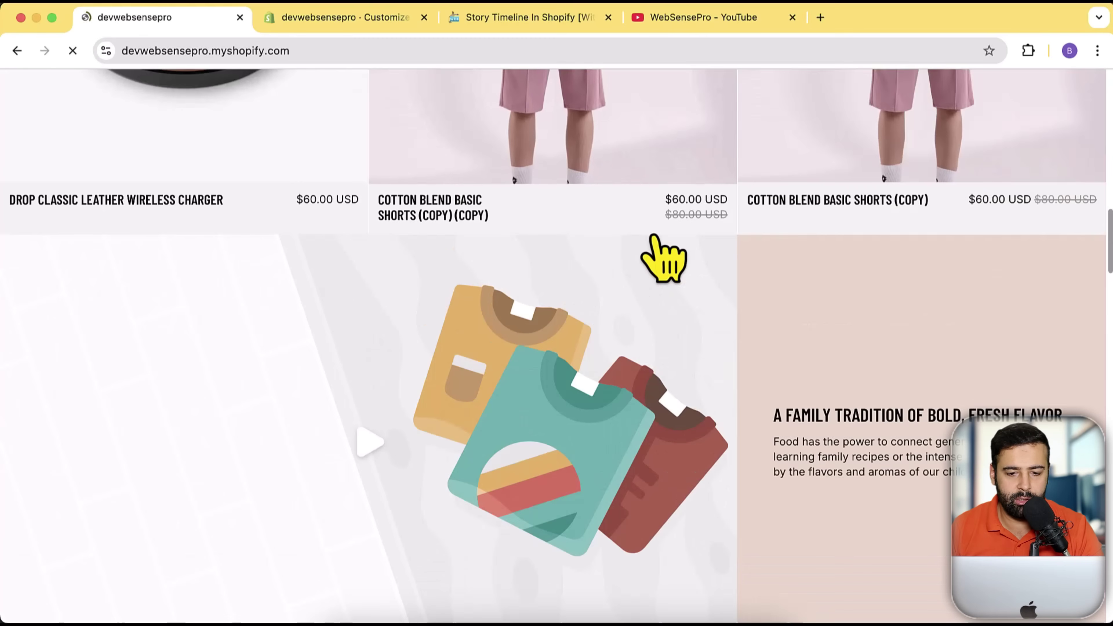
pyautogui.scroll(-17, 671, 224)
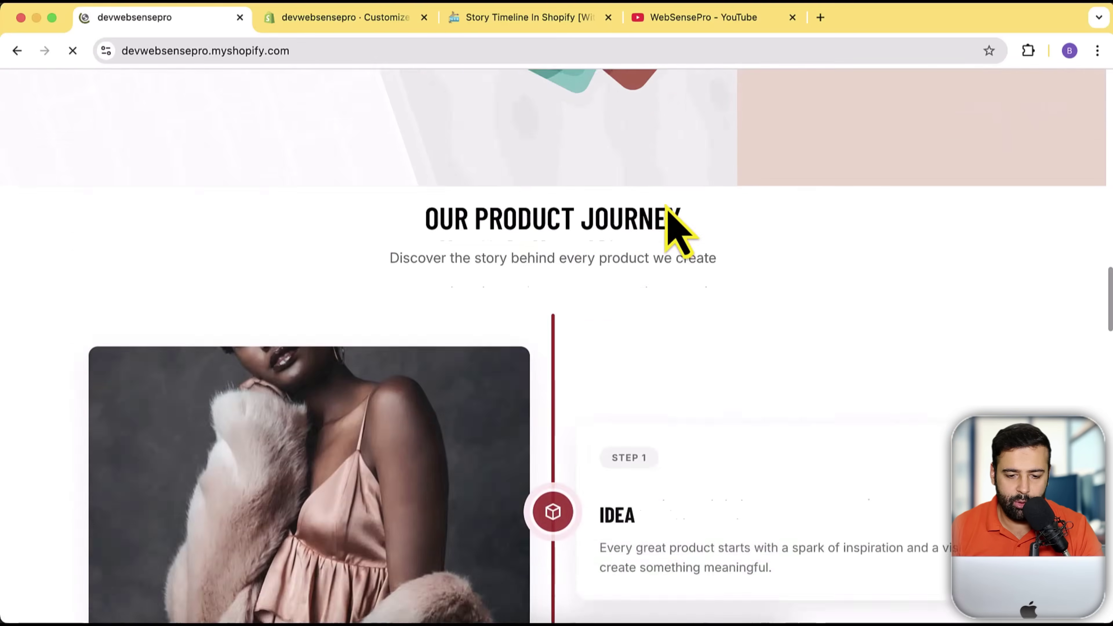
pyautogui.scroll(-18, 666, 206)
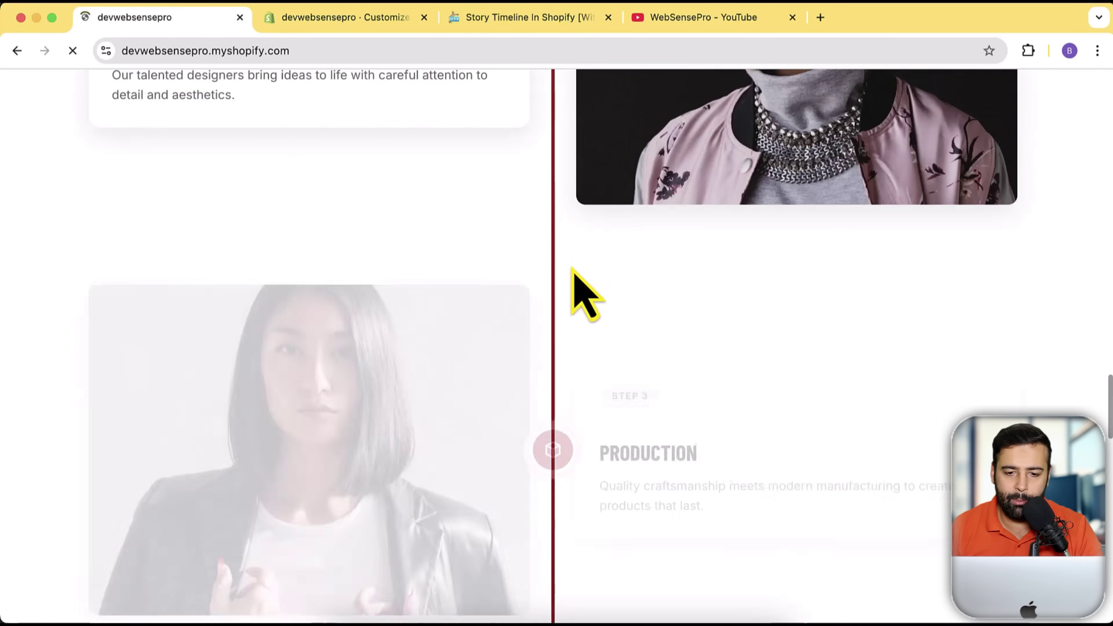
pyautogui.scroll(-17, 571, 249)
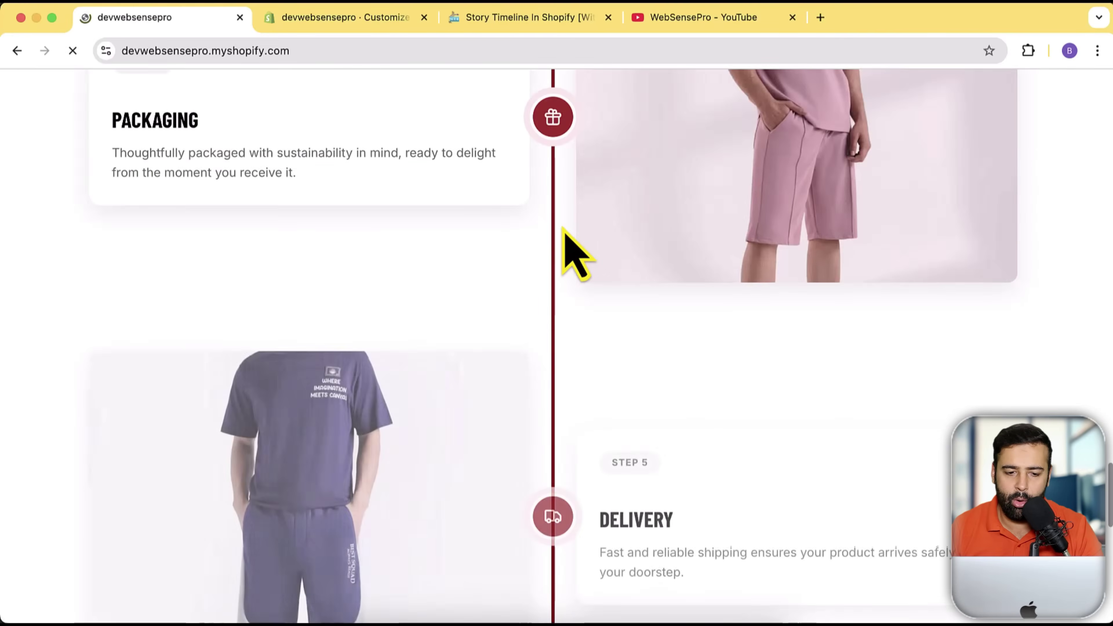
pyautogui.scroll(-14, 565, 246)
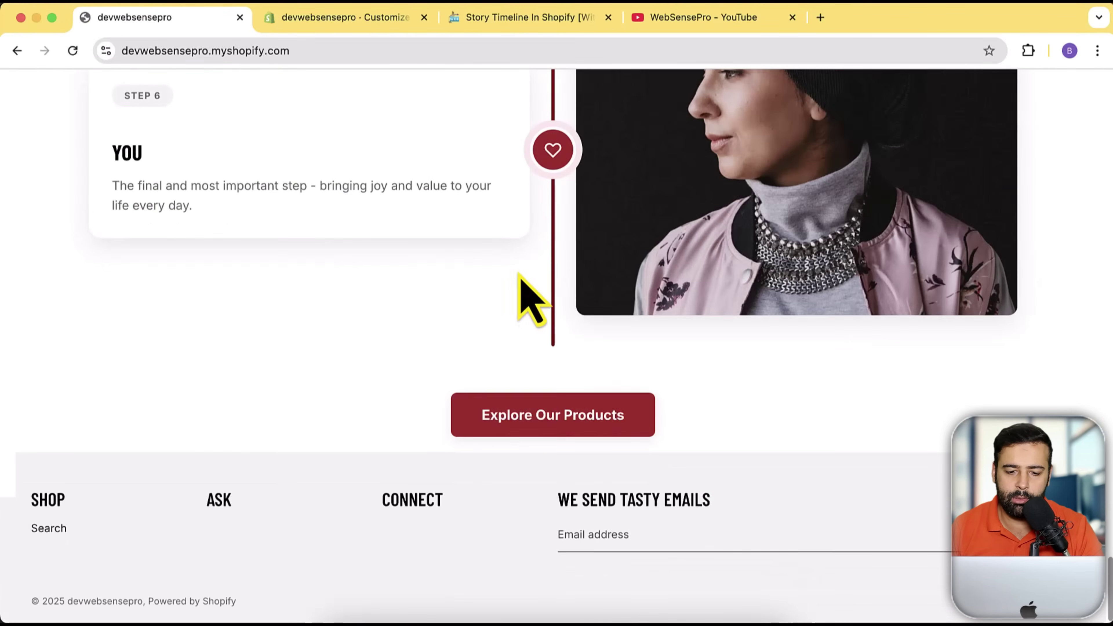
pyautogui.scroll(20, 579, 385)
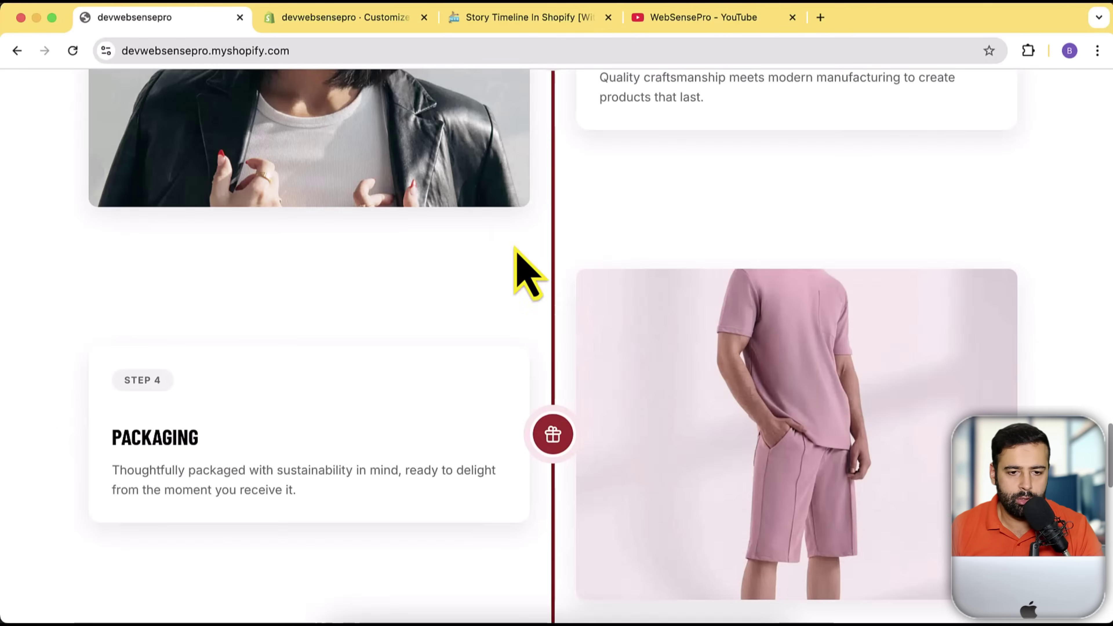
pyautogui.click(382, 28)
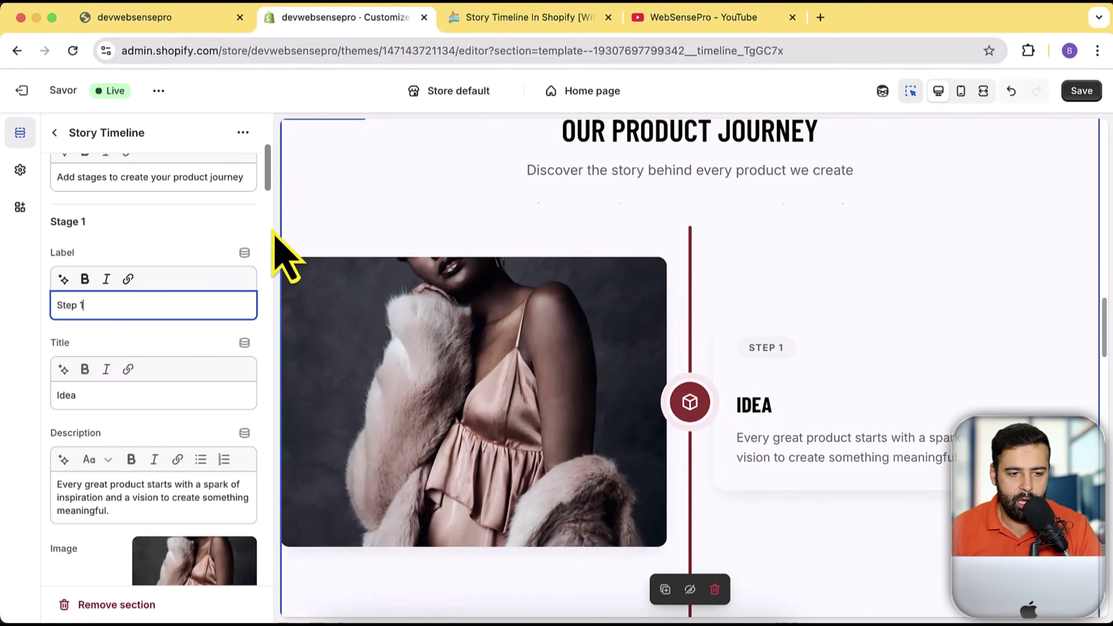
pyautogui.scroll(6, 280, 256)
pyautogui.scroll(5, 94, 151)
pyautogui.click(54, 132)
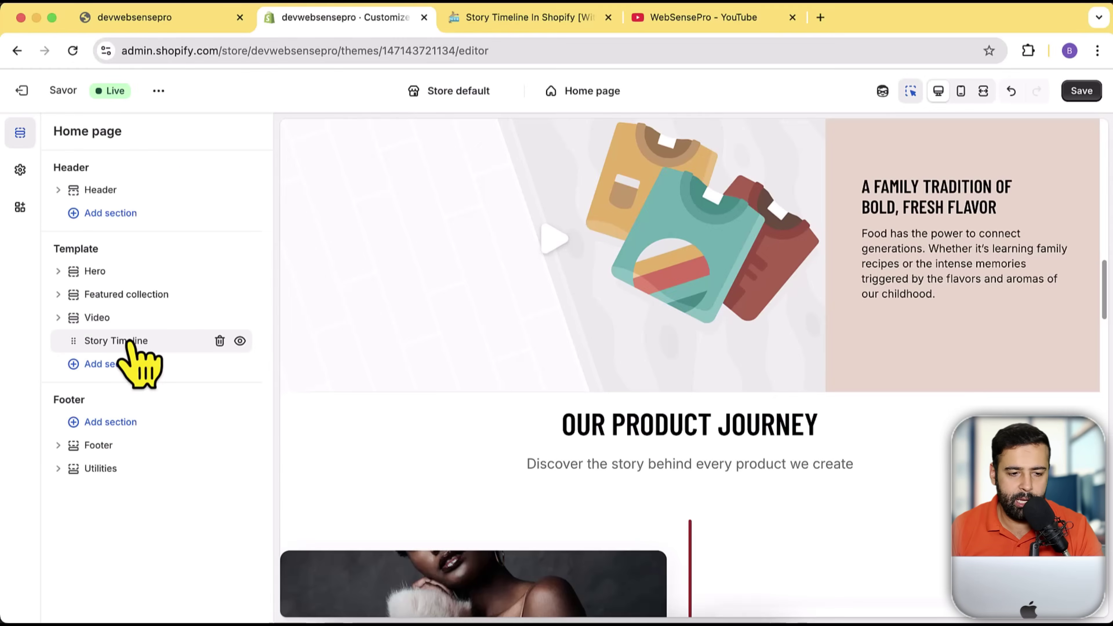
# Open the Story Timeline section settings, showing heading 'Our Product Journey' and Step 1.
pyautogui.click(196, 356)
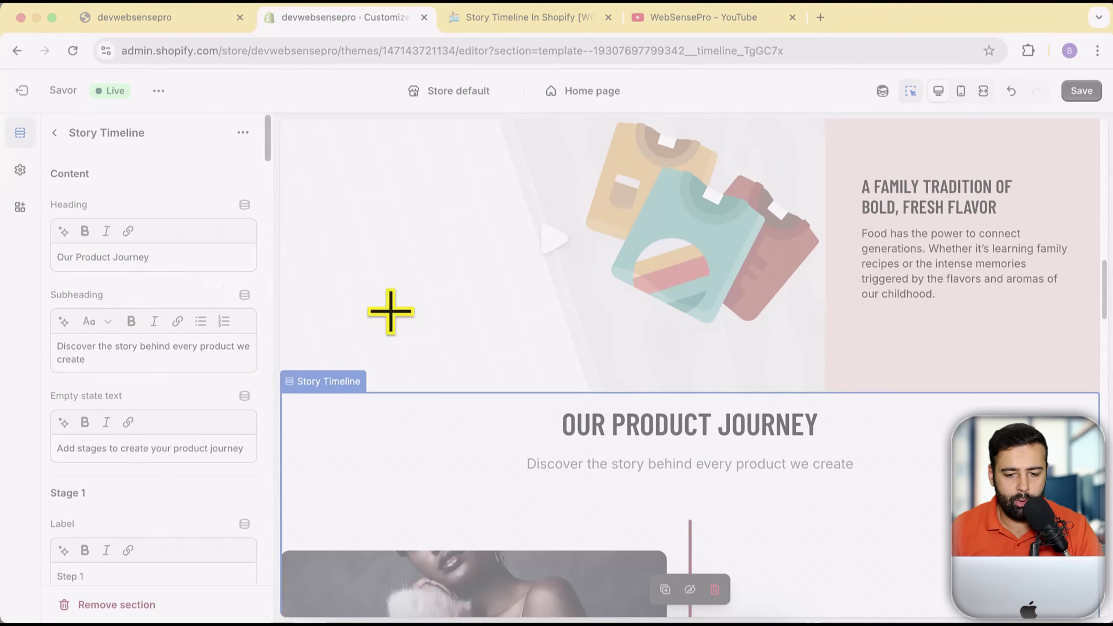
pyautogui.moveTo(1, 141); pyautogui.dragTo(961, 590)
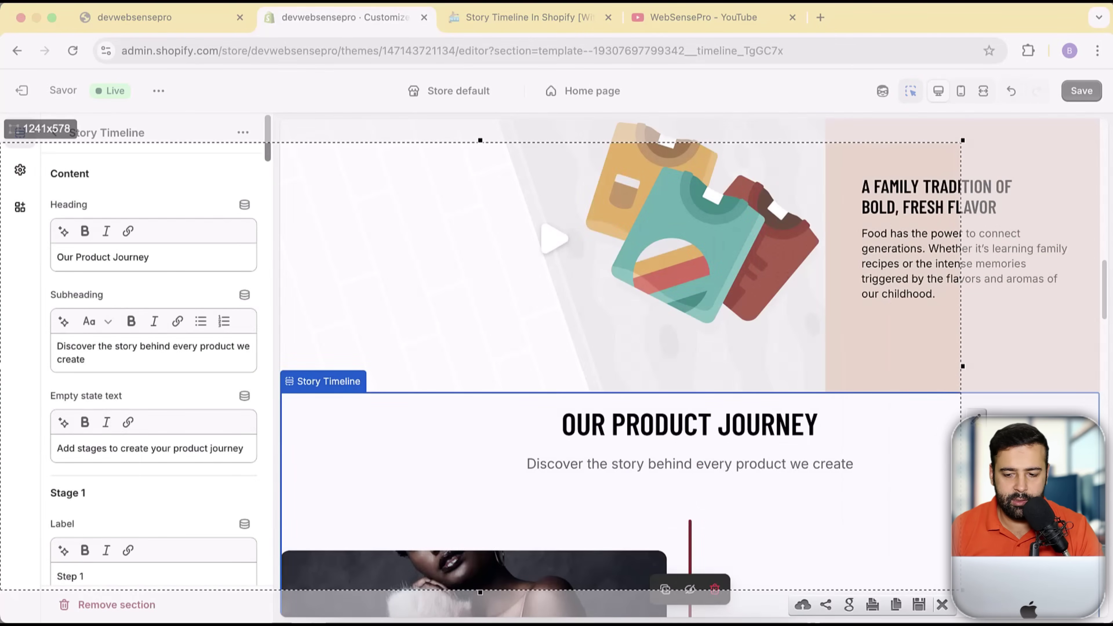
pyautogui.moveTo(563, 423); pyautogui.dragTo(507, 401)
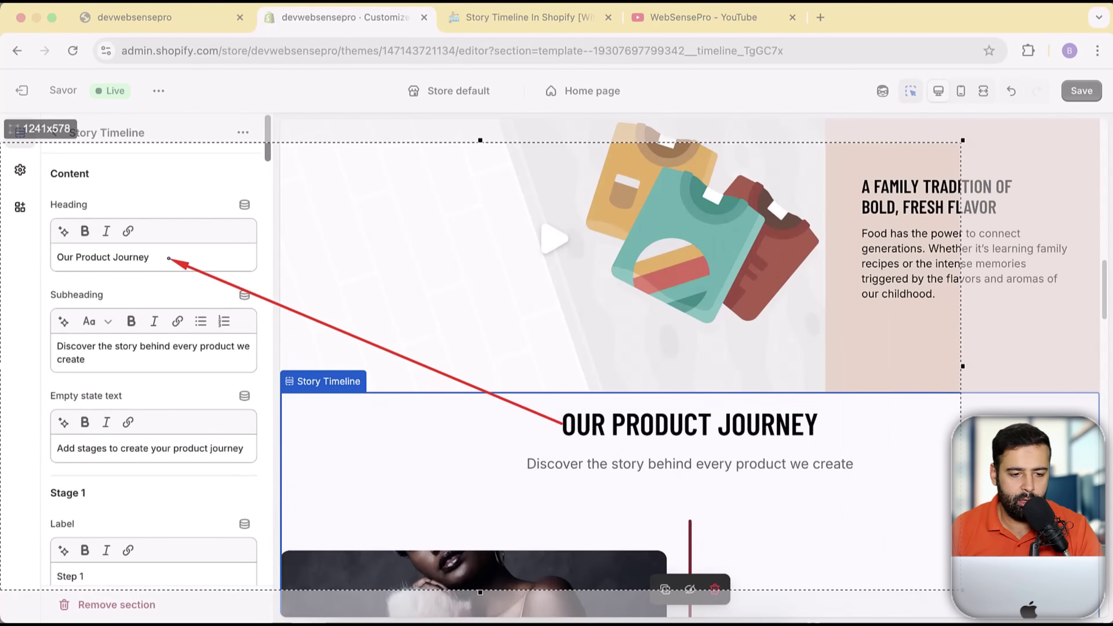
pyautogui.moveTo(528, 465); pyautogui.dragTo(450, 444)
pyautogui.moveTo(121, 346); pyautogui.dragTo(127, 348)
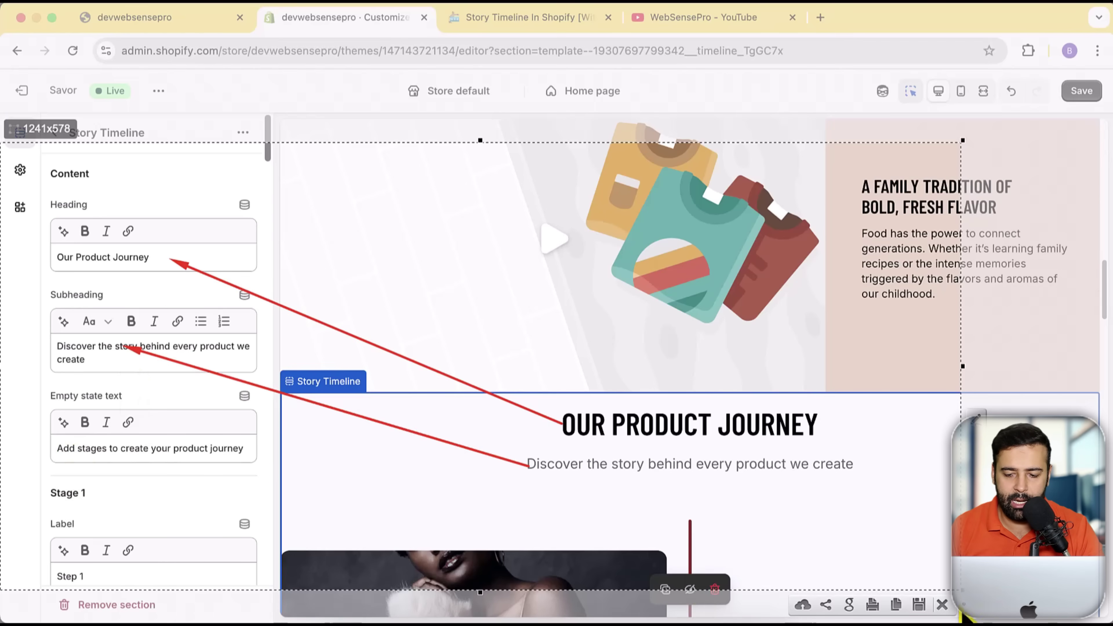
pyautogui.press('Escape')
pyautogui.scroll(-5, 660, 250)
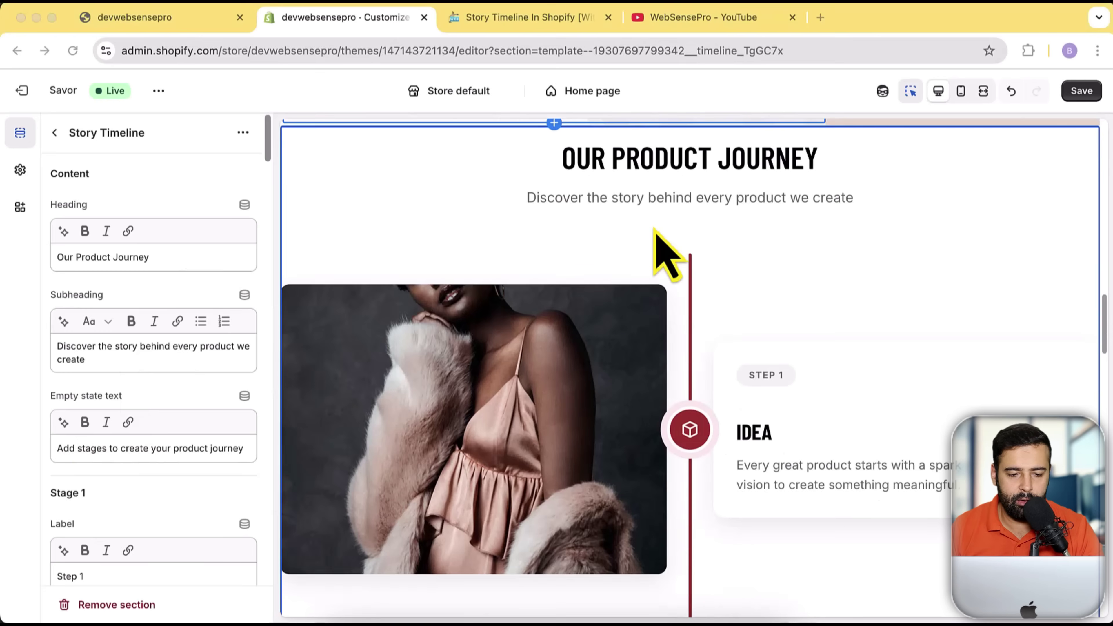
pyautogui.scroll(-5, 110, 283)
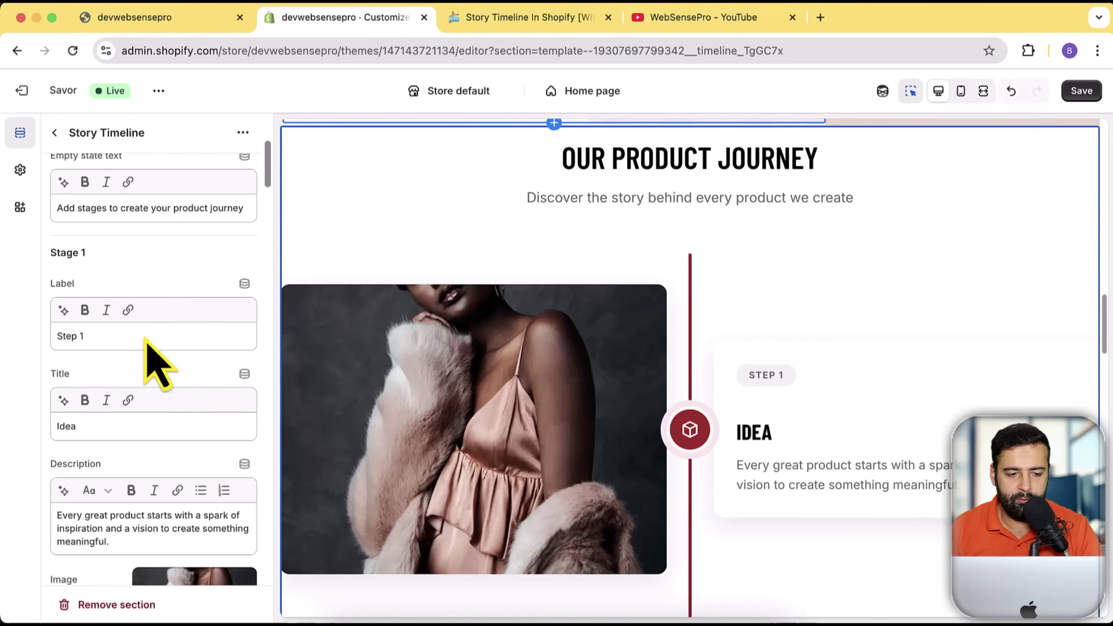
pyautogui.click(107, 335)
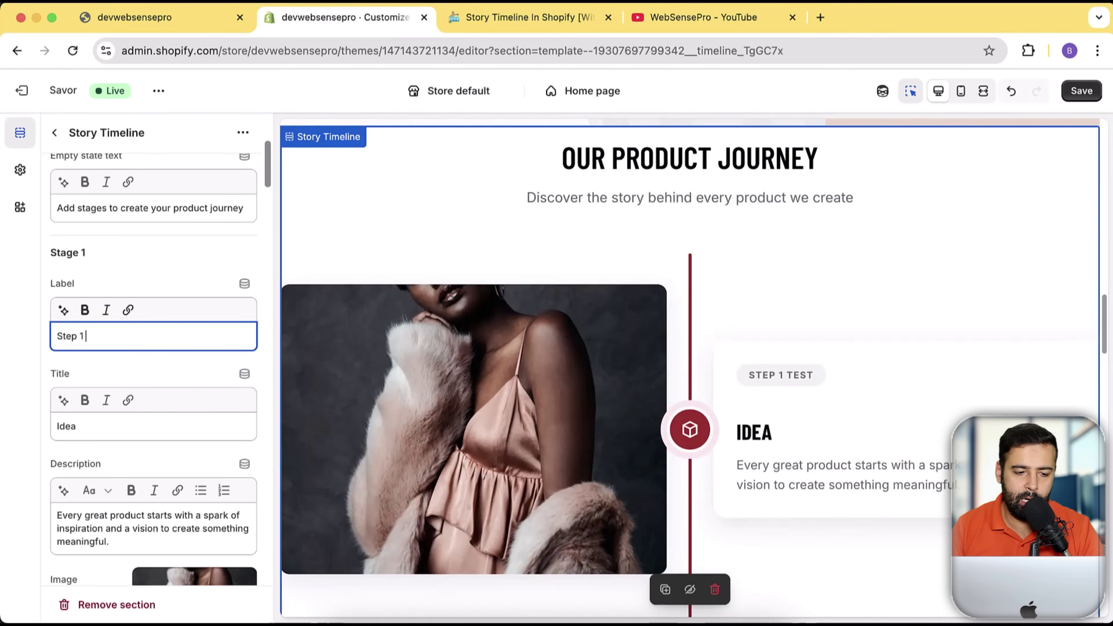
pyautogui.scroll(-3, 174, 311)
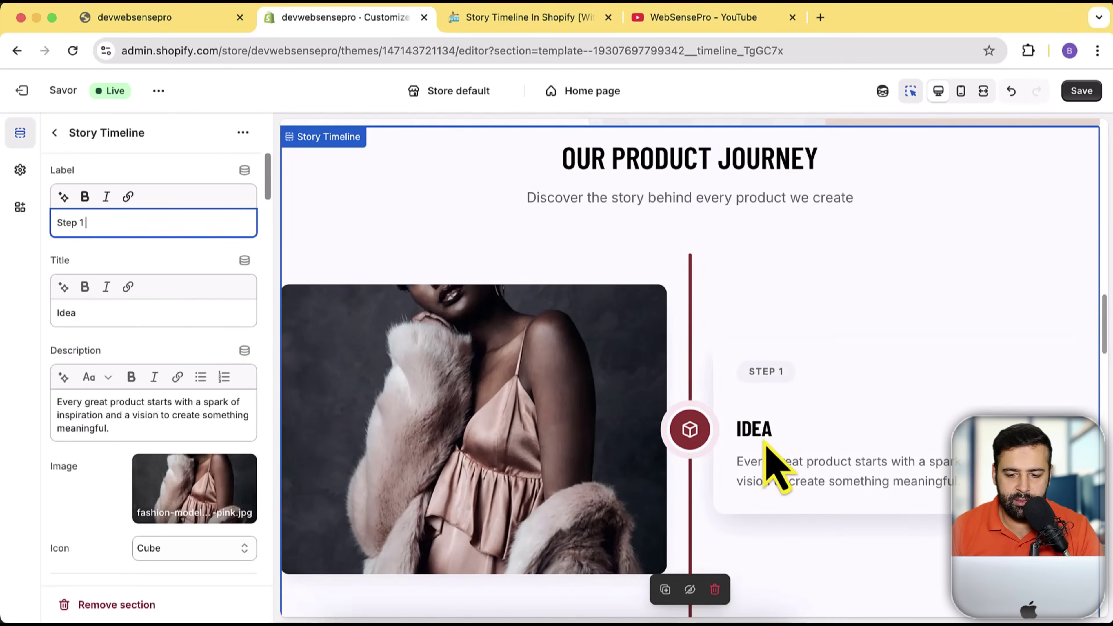
pyautogui.doubleClick(60, 312)
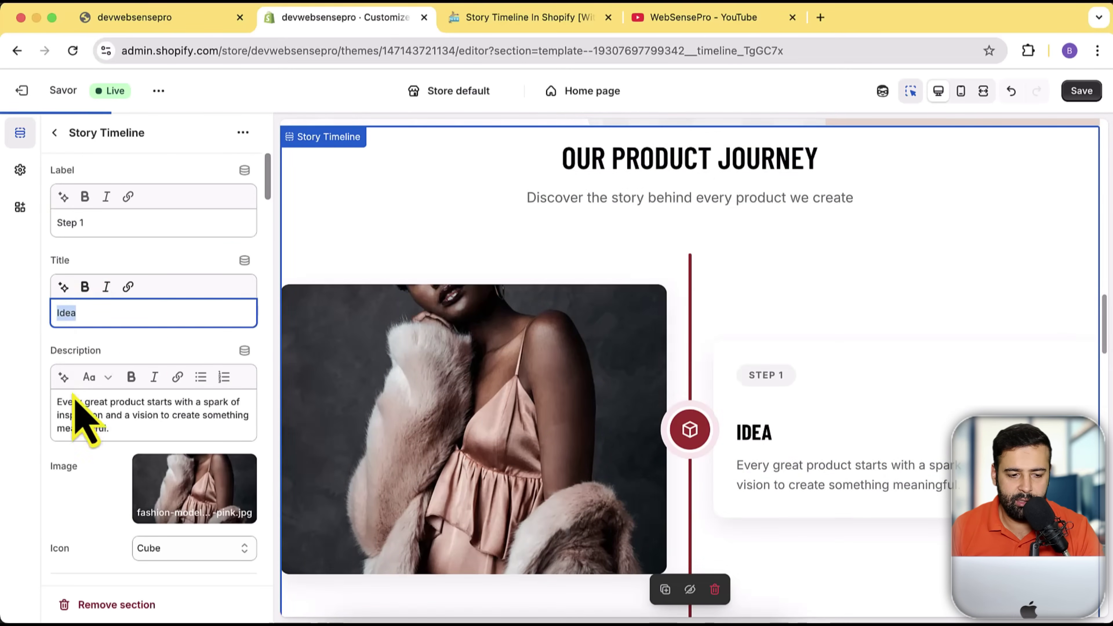
pyautogui.moveTo(115, 430); pyautogui.dragTo(40, 403)
pyautogui.scroll(-1, 248, 494)
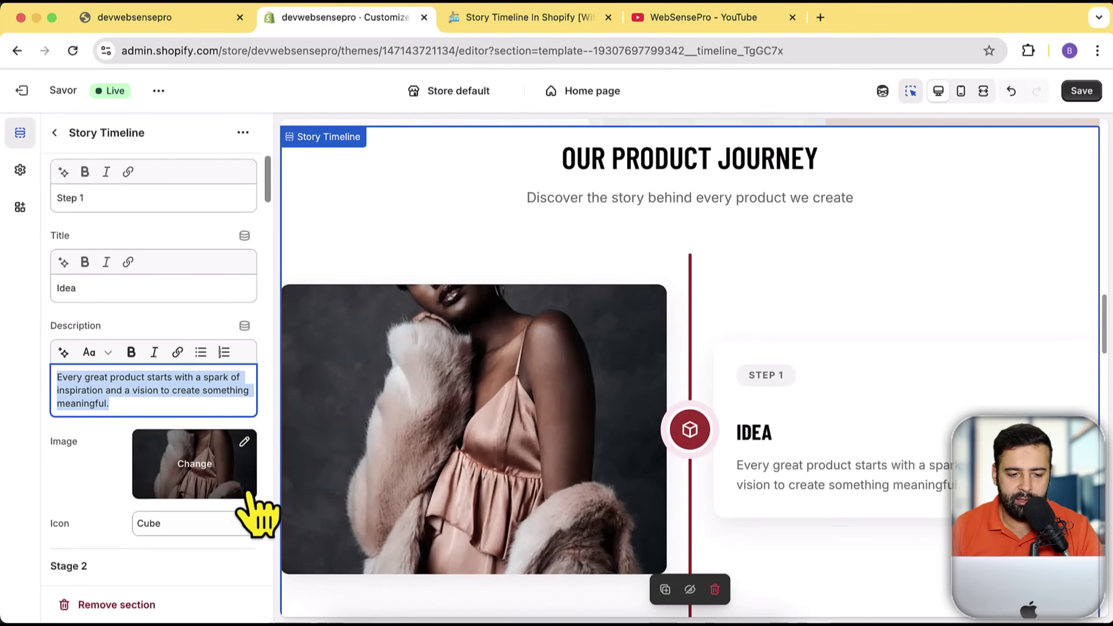
pyautogui.scroll(-5, 185, 324)
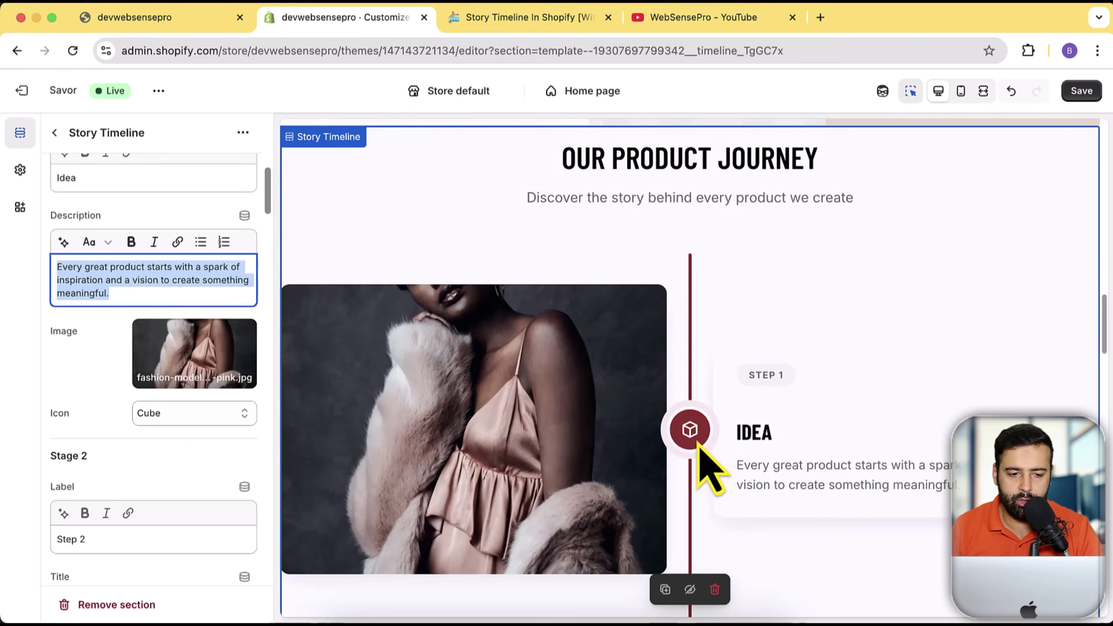
pyautogui.scroll(-3, 703, 351)
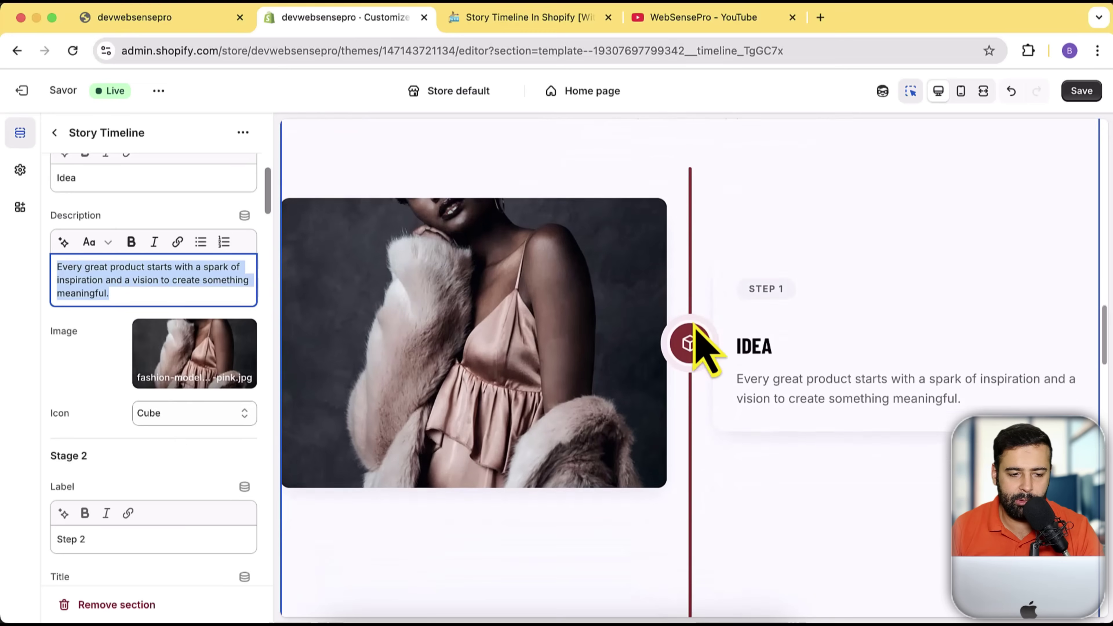
pyautogui.click(209, 416)
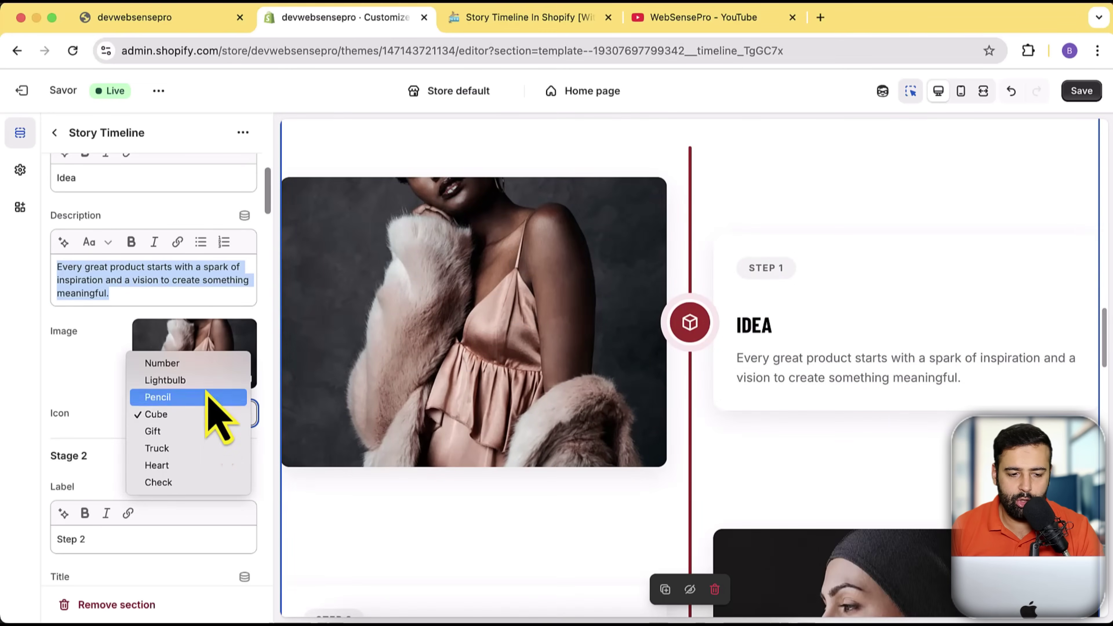
pyautogui.click(136, 416)
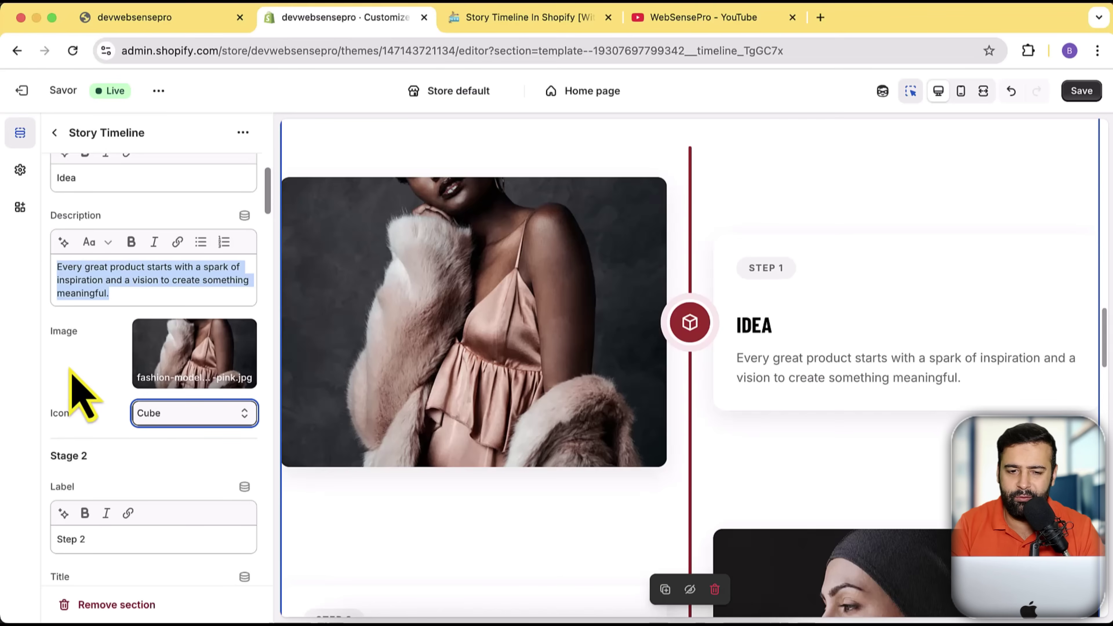
pyautogui.scroll(-10, 193, 229)
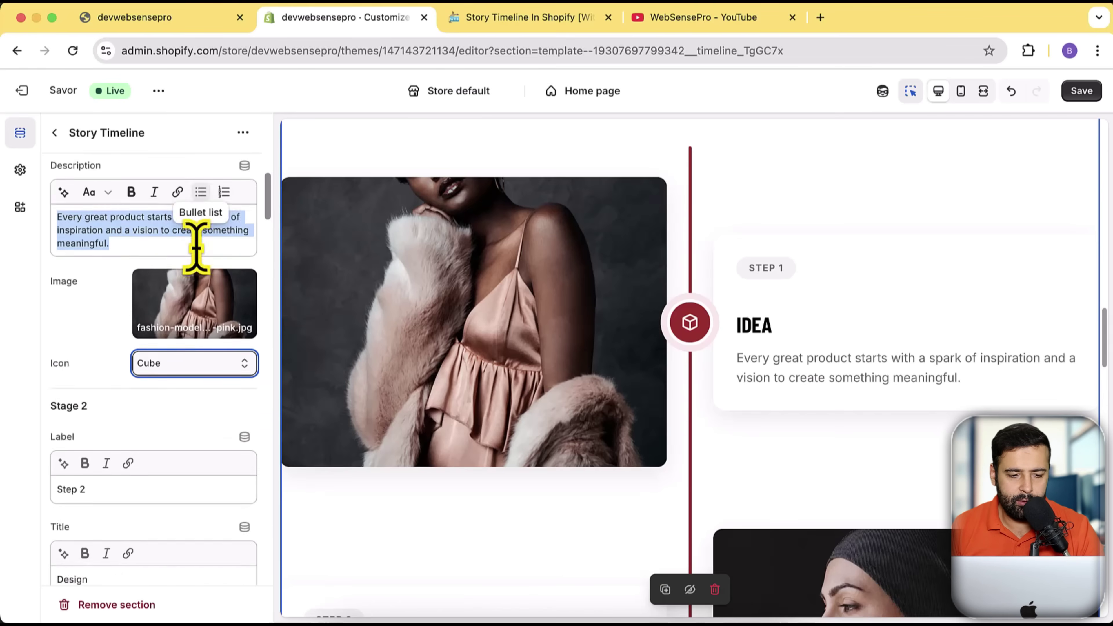
pyautogui.scroll(-10, 162, 280)
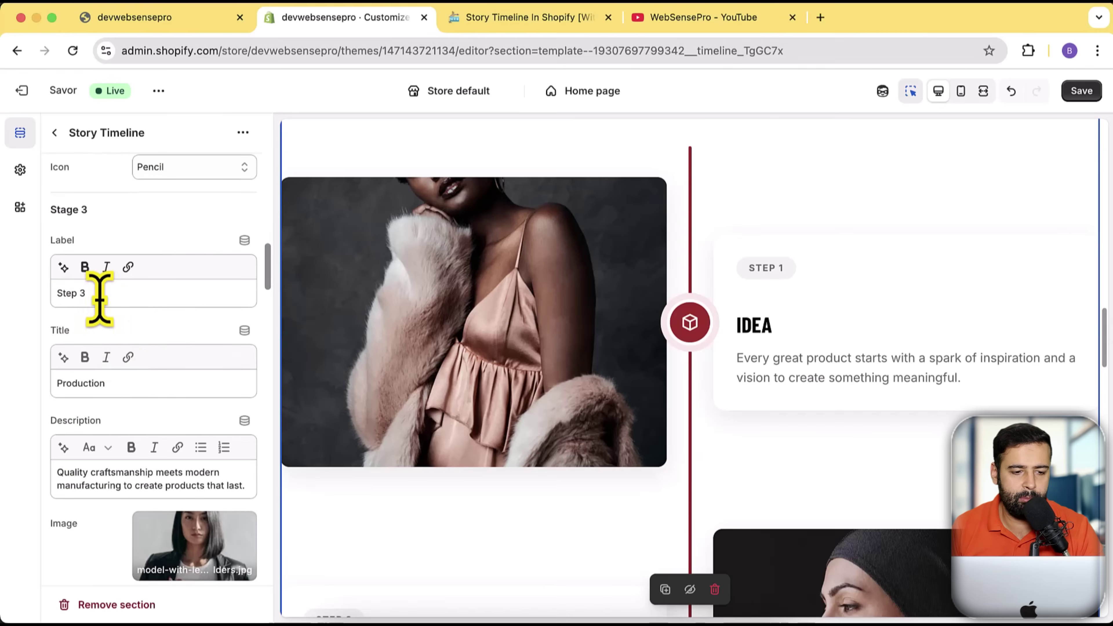
pyautogui.moveTo(100, 298); pyautogui.dragTo(55, 323)
pyautogui.scroll(-1, 109, 350)
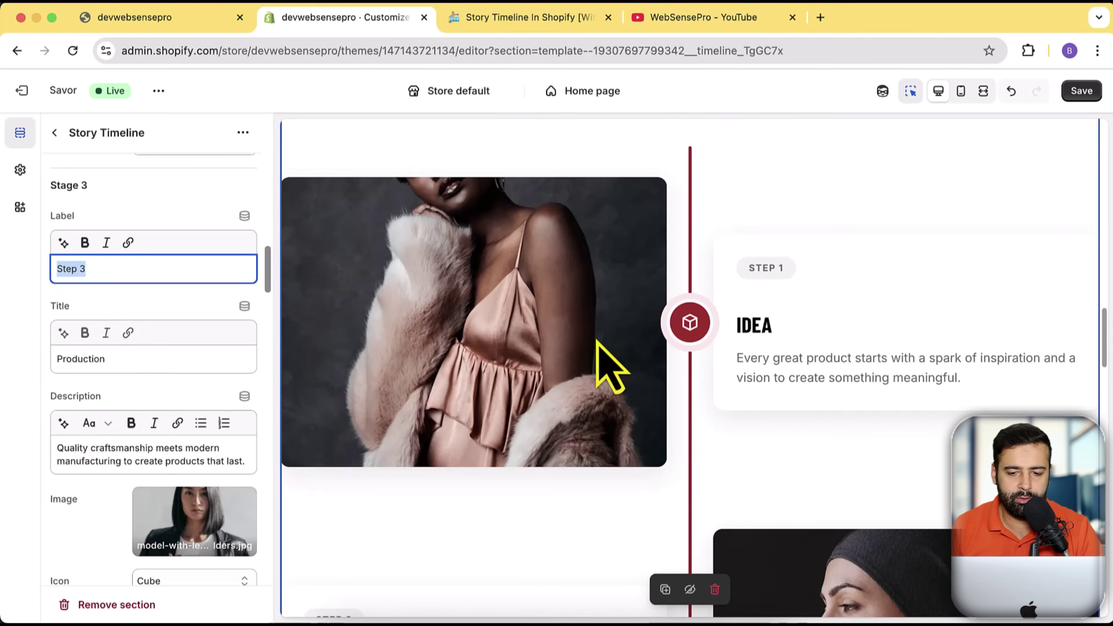
pyautogui.scroll(-9, 599, 342)
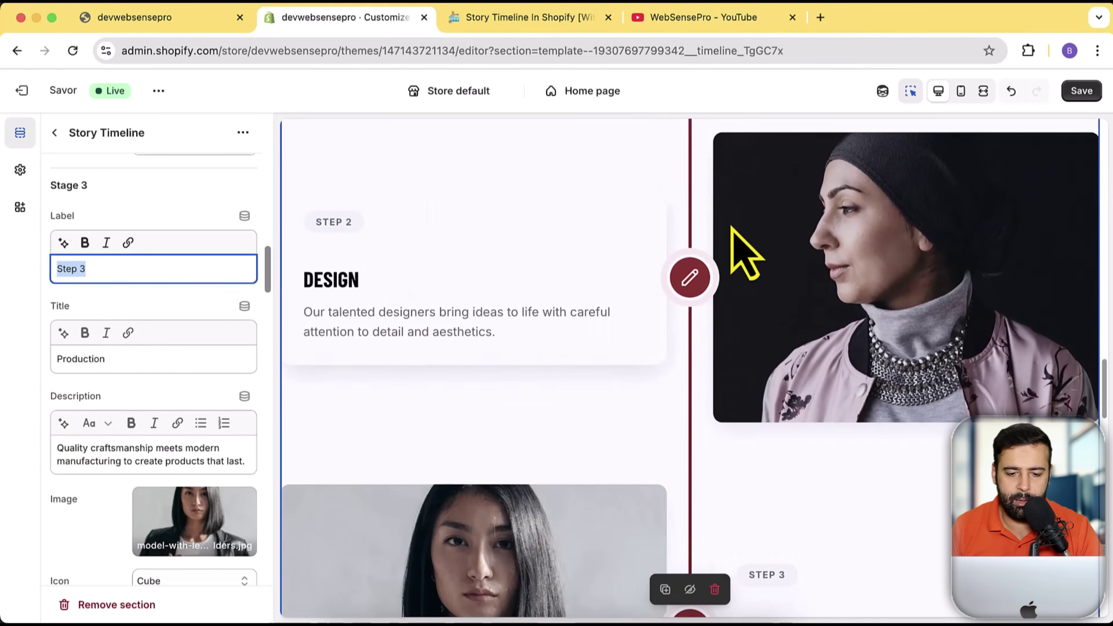
pyautogui.scroll(-7, 742, 252)
pyautogui.scroll(-5, 715, 268)
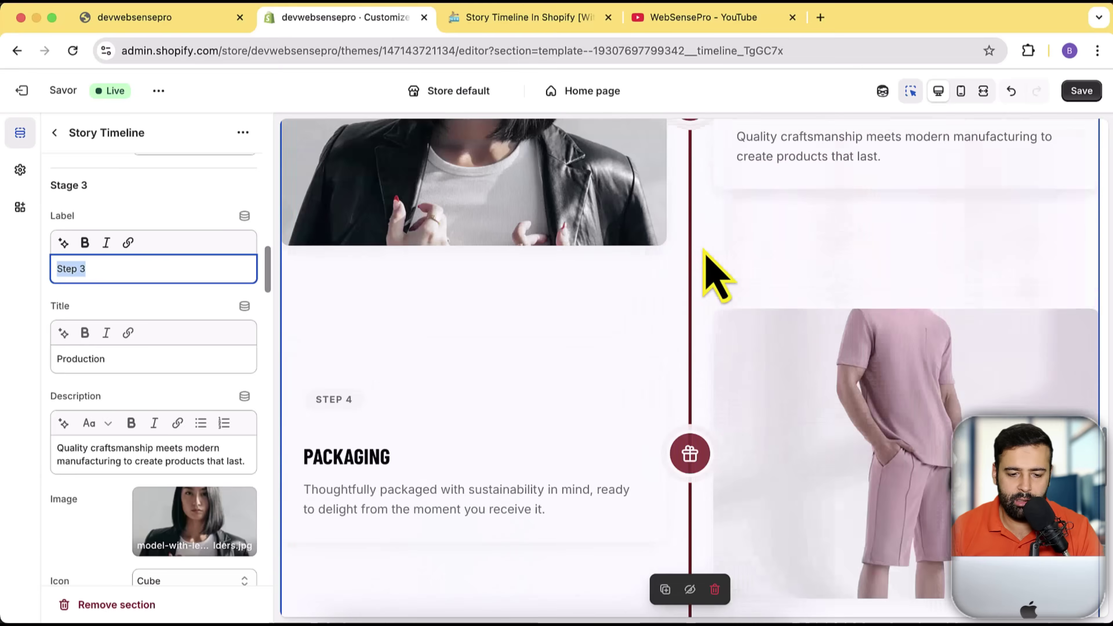
pyautogui.scroll(-10, 704, 250)
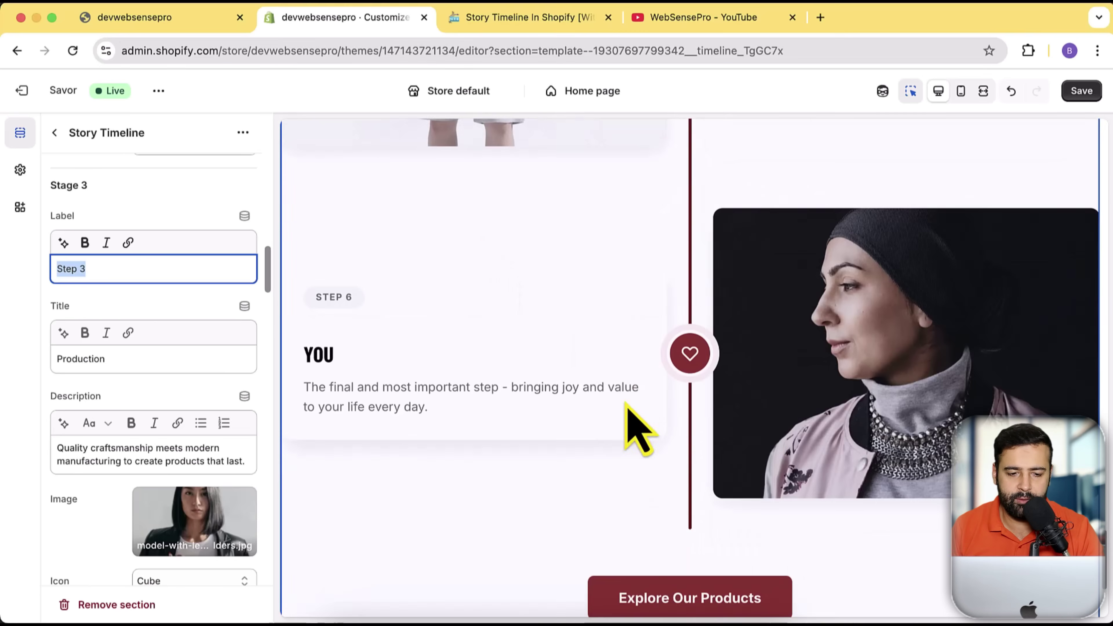
pyautogui.scroll(-20, 100, 256)
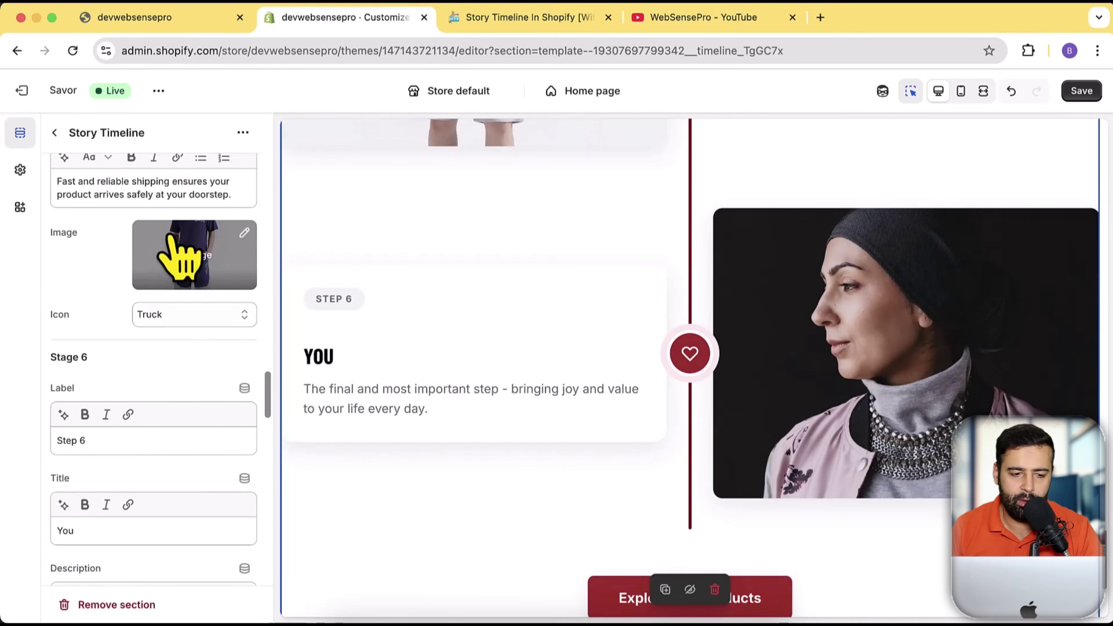
pyautogui.scroll(-15, 175, 254)
pyautogui.scroll(3, 178, 256)
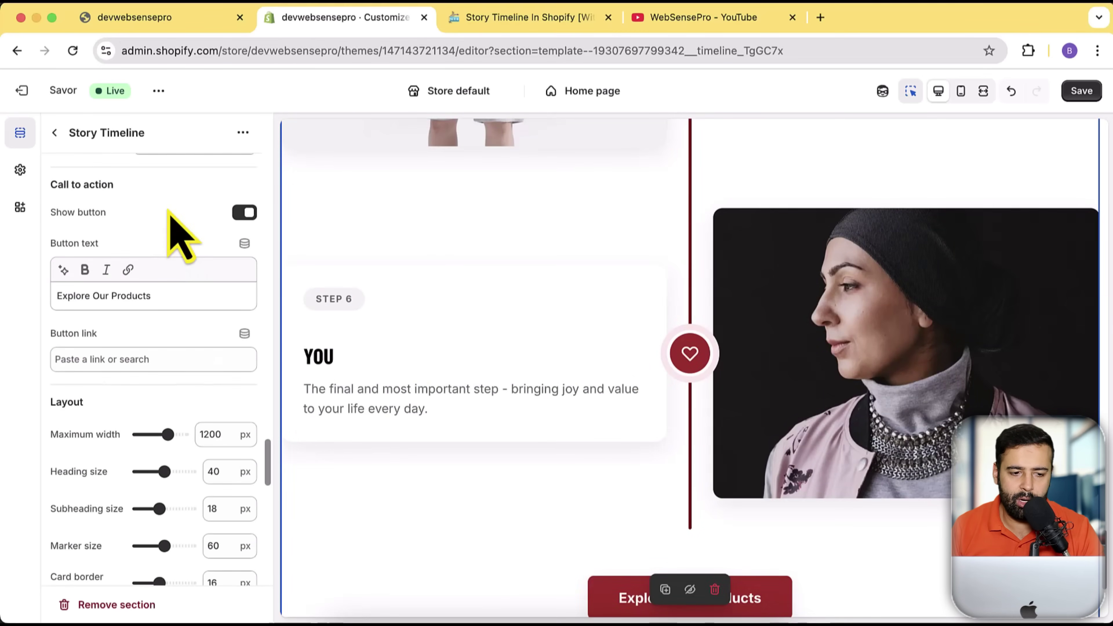
pyautogui.scroll(-3, 896, 322)
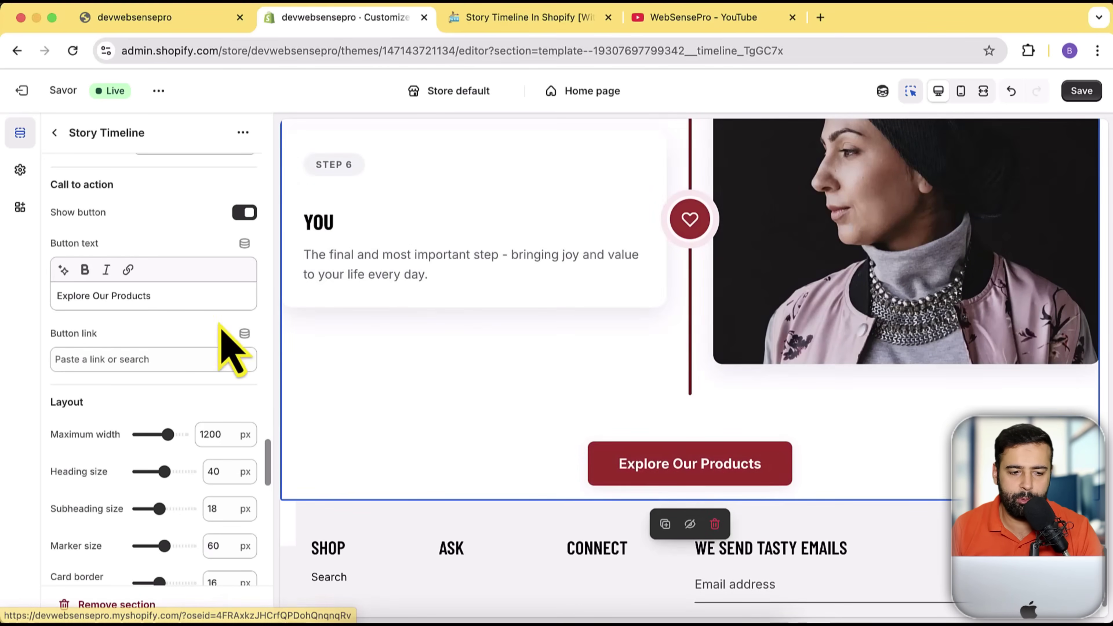
pyautogui.moveTo(168, 296); pyautogui.dragTo(22, 297)
pyautogui.click(244, 213)
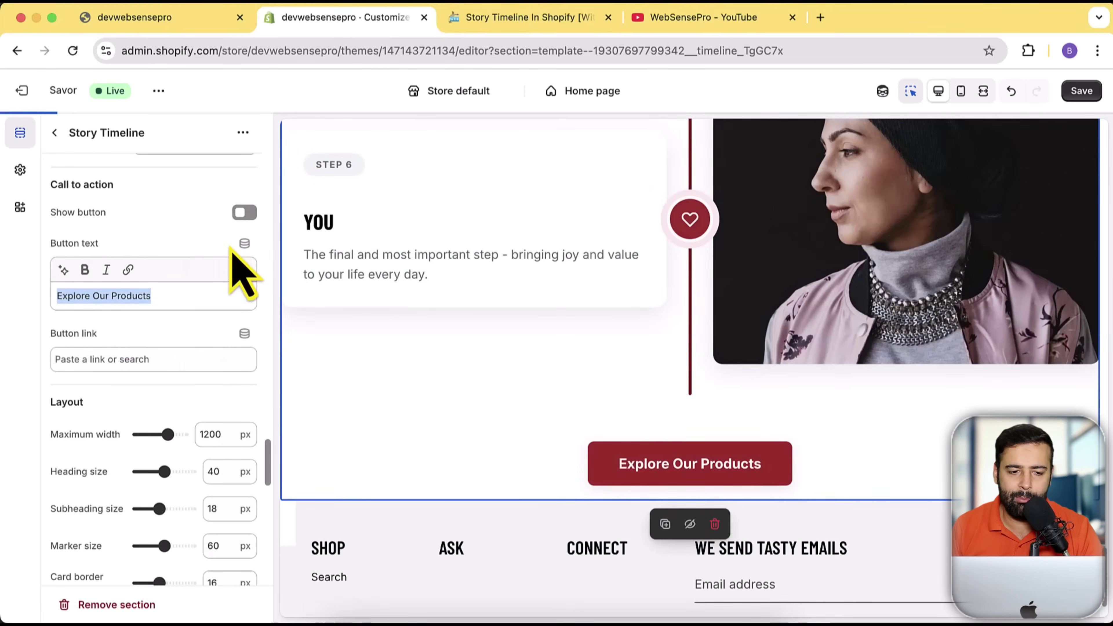
pyautogui.click(244, 213)
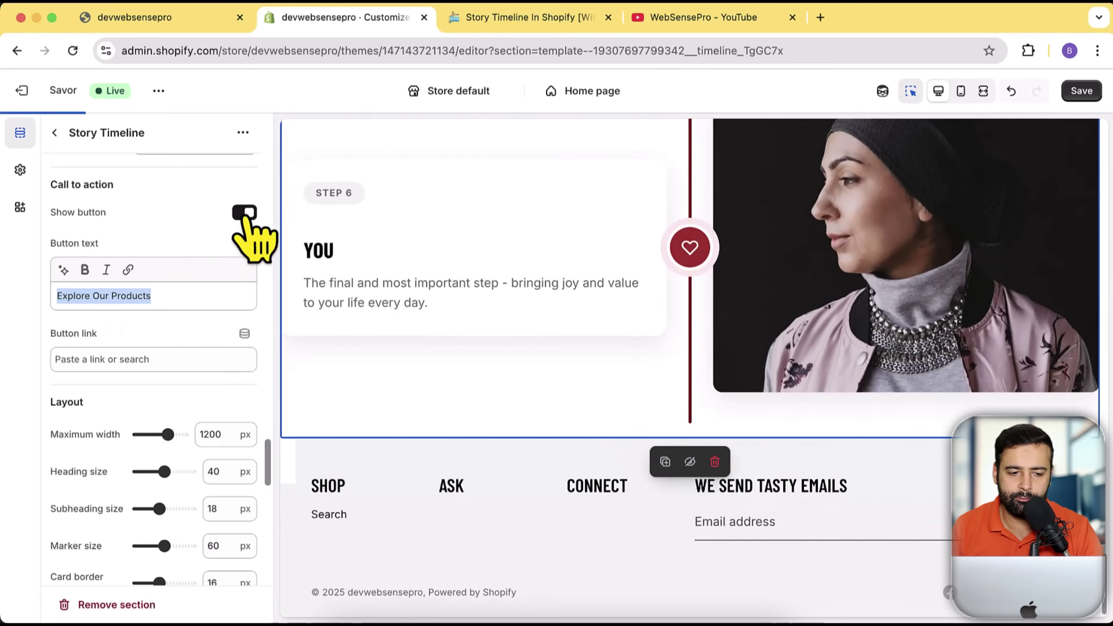
pyautogui.scroll(-2, 176, 263)
# Open the Button link choices and close them without selecting a link.
pyautogui.click(115, 263)
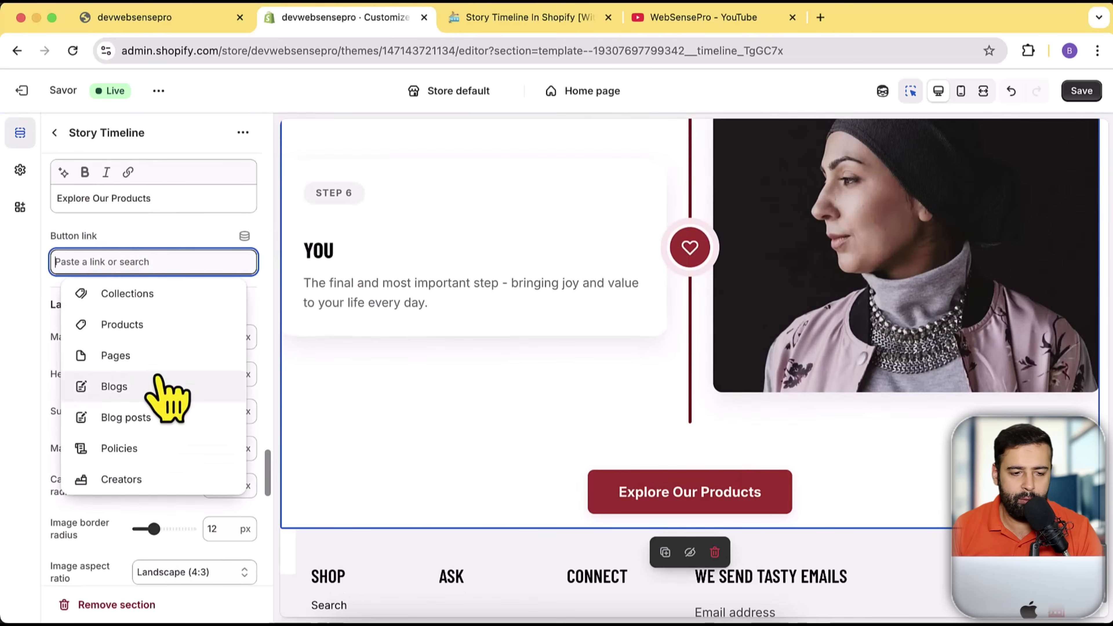
pyautogui.click(198, 247)
pyautogui.scroll(-3, 204, 307)
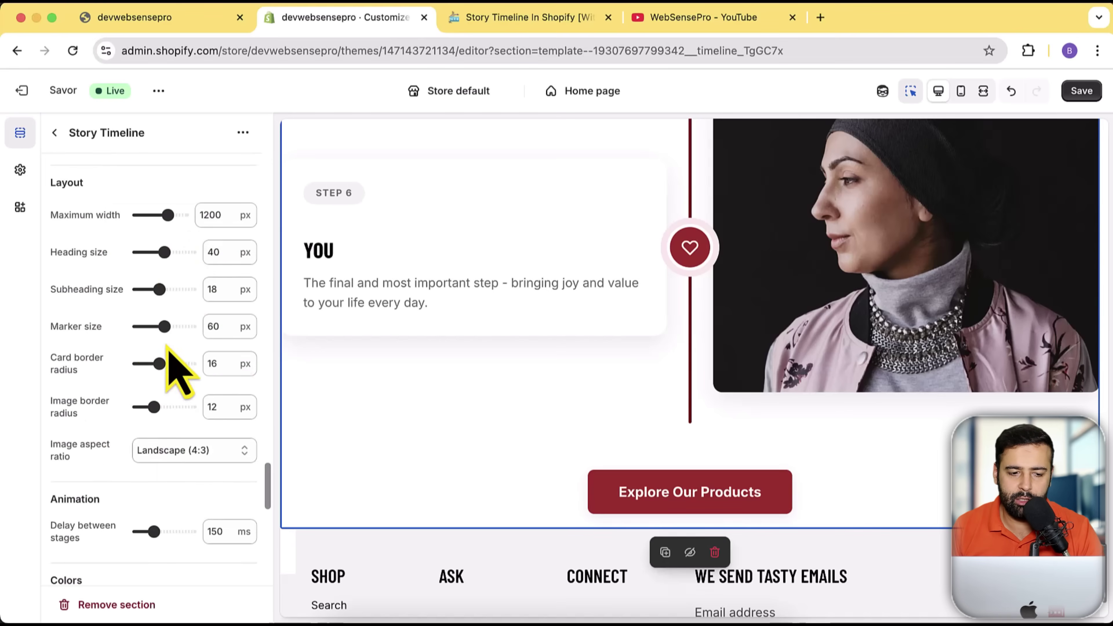
pyautogui.scroll(1, 361, 348)
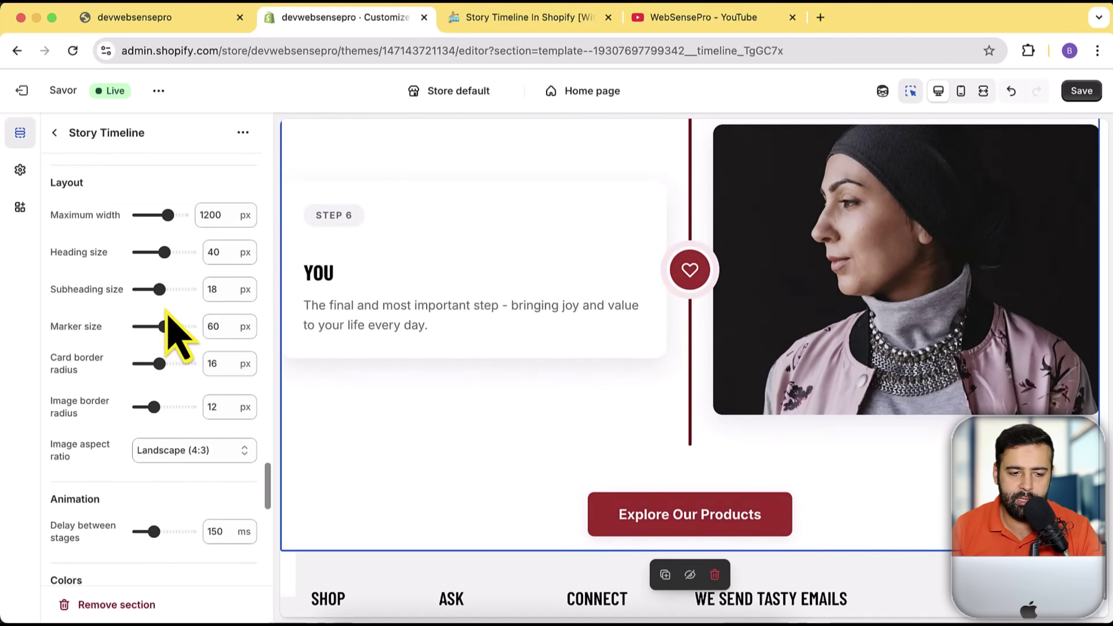
# Drag the Layout Marker size slider from 60 px up to 80 px.
pyautogui.moveTo(153, 289); pyautogui.dragTo(149, 289)
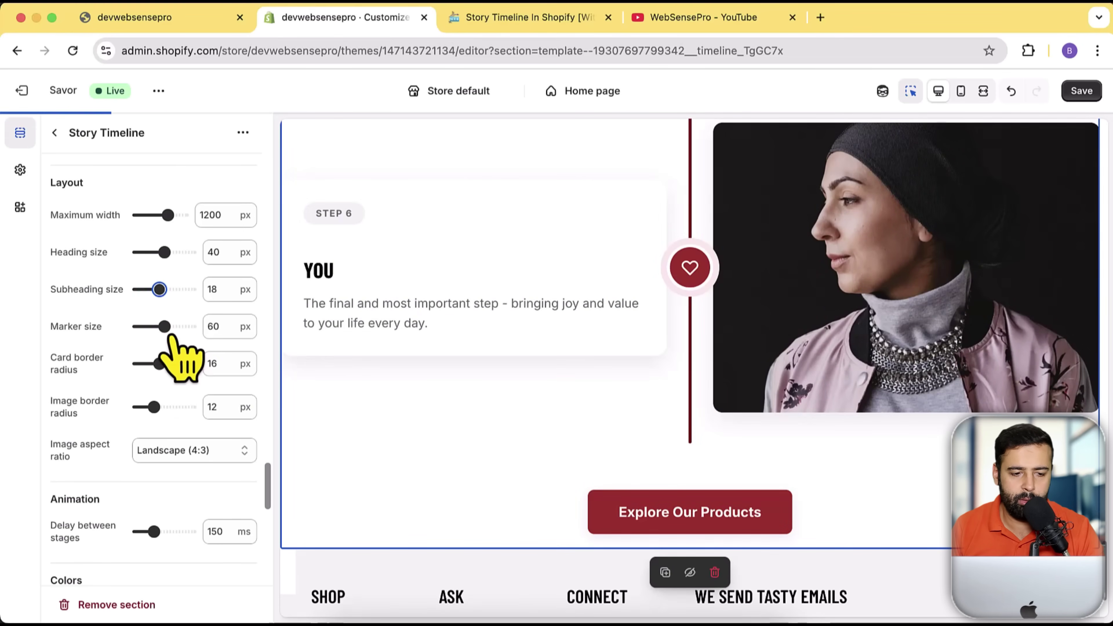
pyautogui.moveTo(164, 326); pyautogui.dragTo(151, 326)
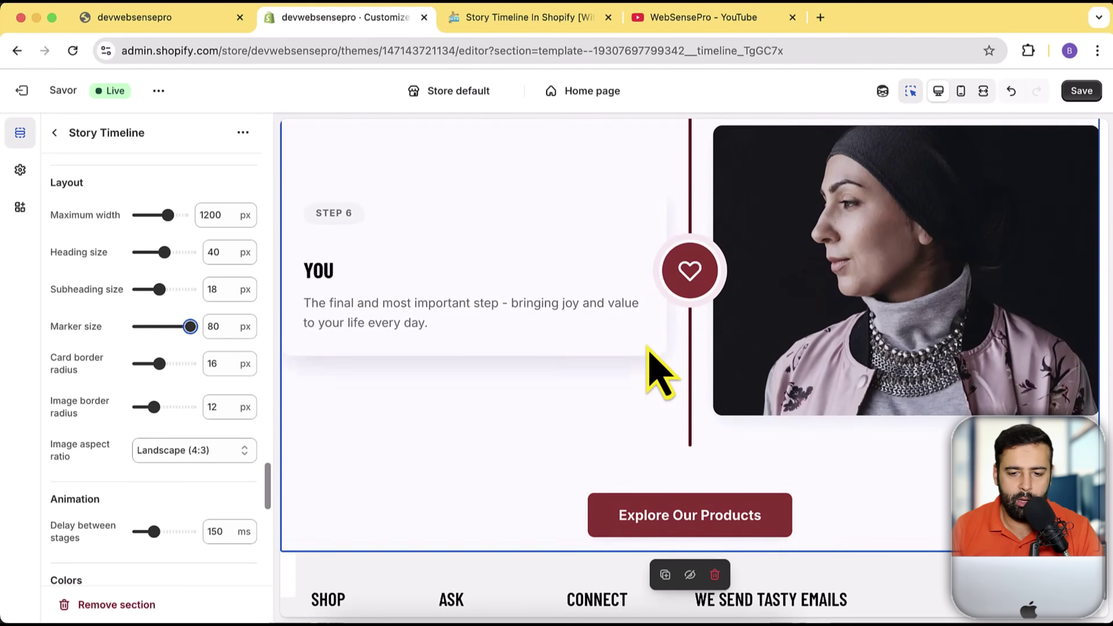
pyautogui.scroll(15, 659, 372)
pyautogui.scroll(15, 647, 346)
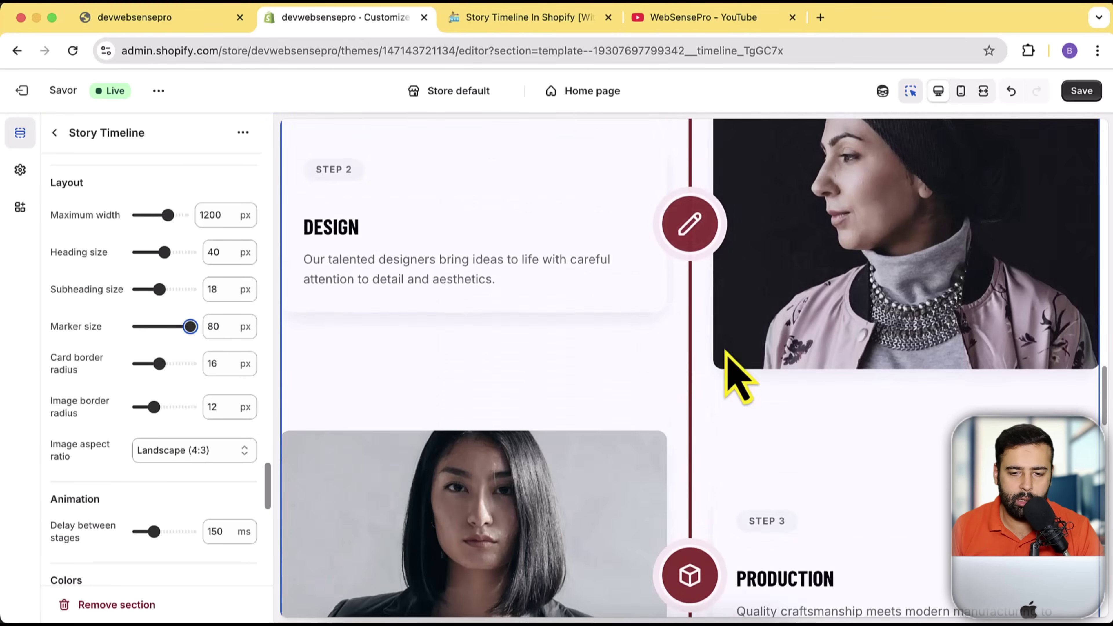
pyautogui.scroll(-10, 672, 272)
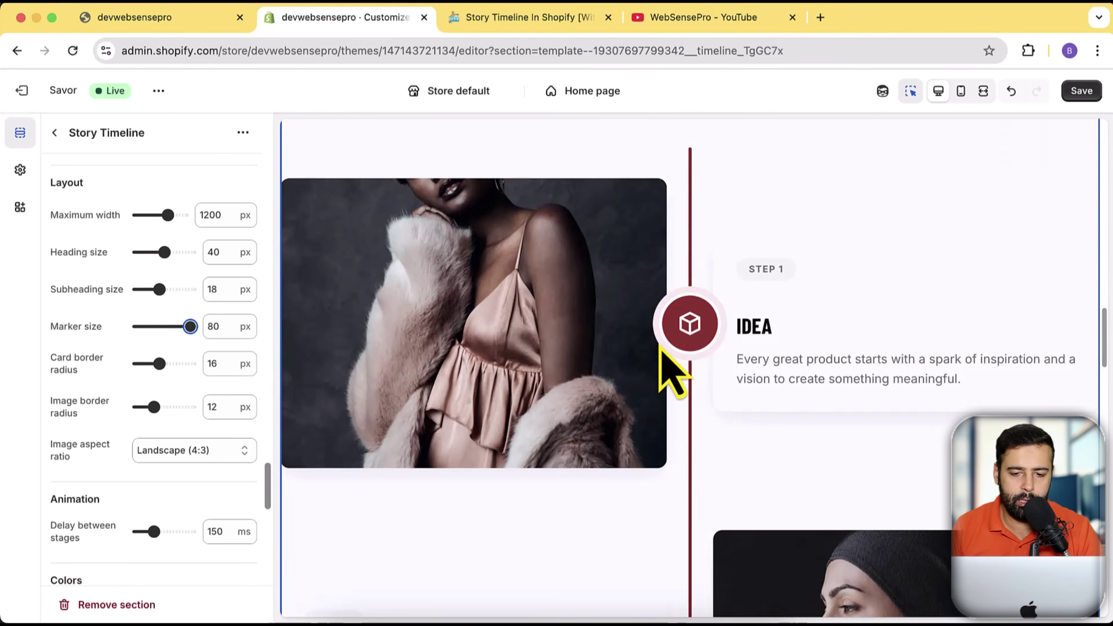
pyautogui.scroll(-3, 193, 334)
# Try Square (1:1), then set the Image aspect ratio to Wide (16:9).
pyautogui.click(221, 331)
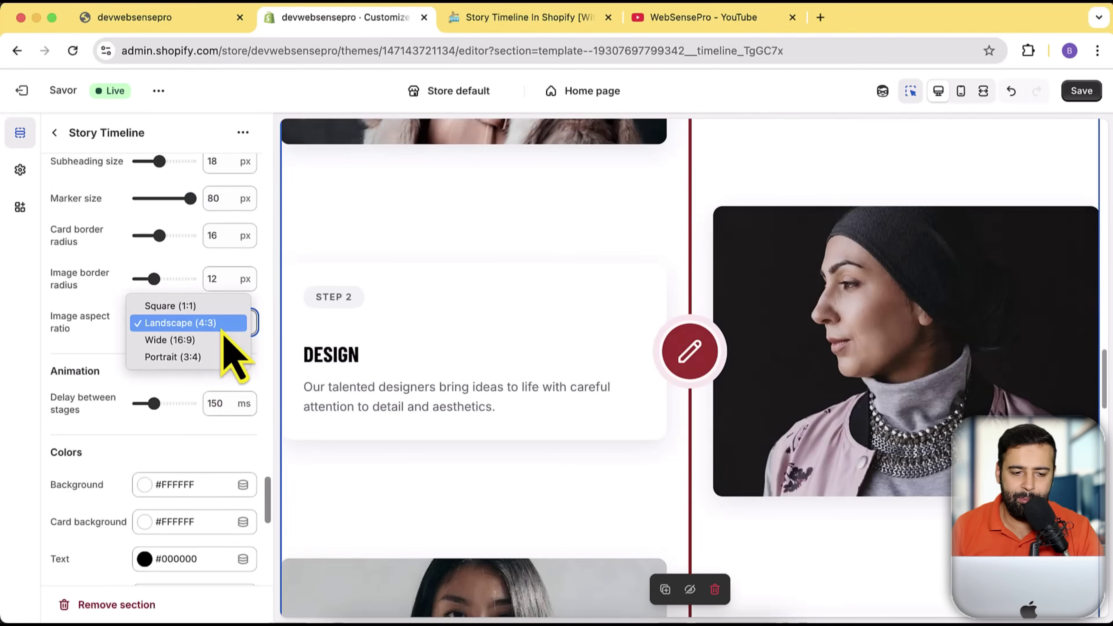
pyautogui.press('Up')
pyautogui.press('Return')
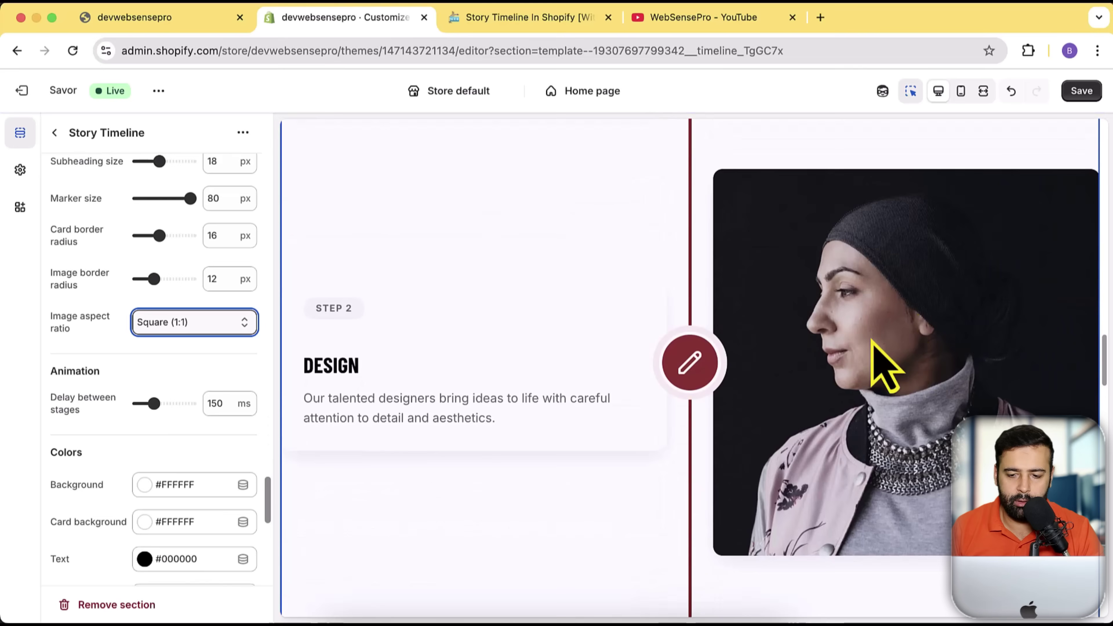
pyautogui.click(195, 327)
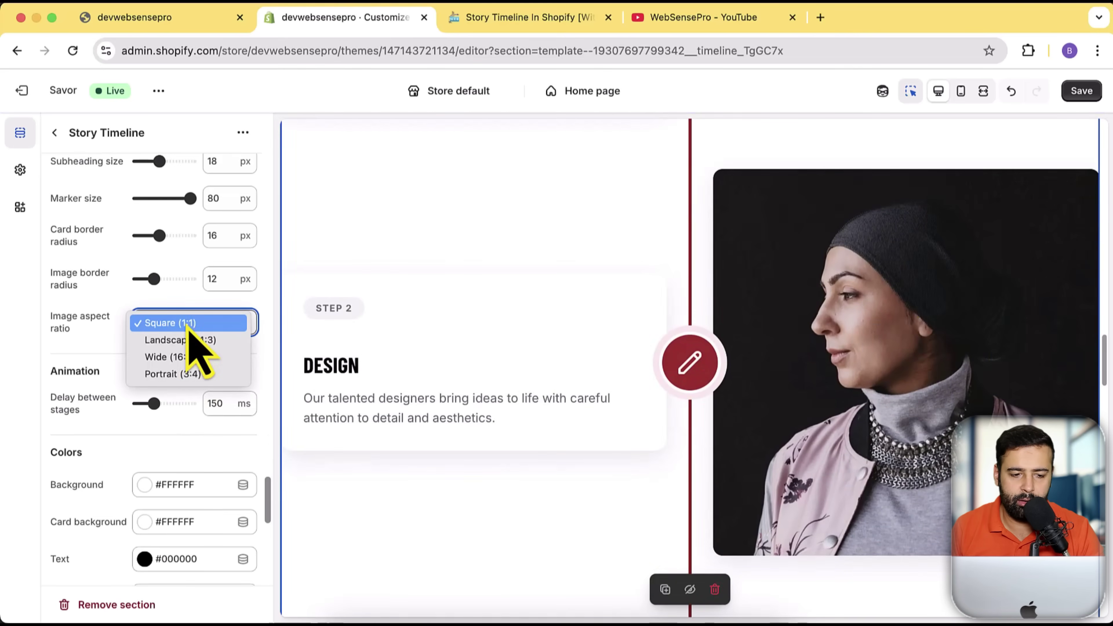
pyautogui.click(188, 358)
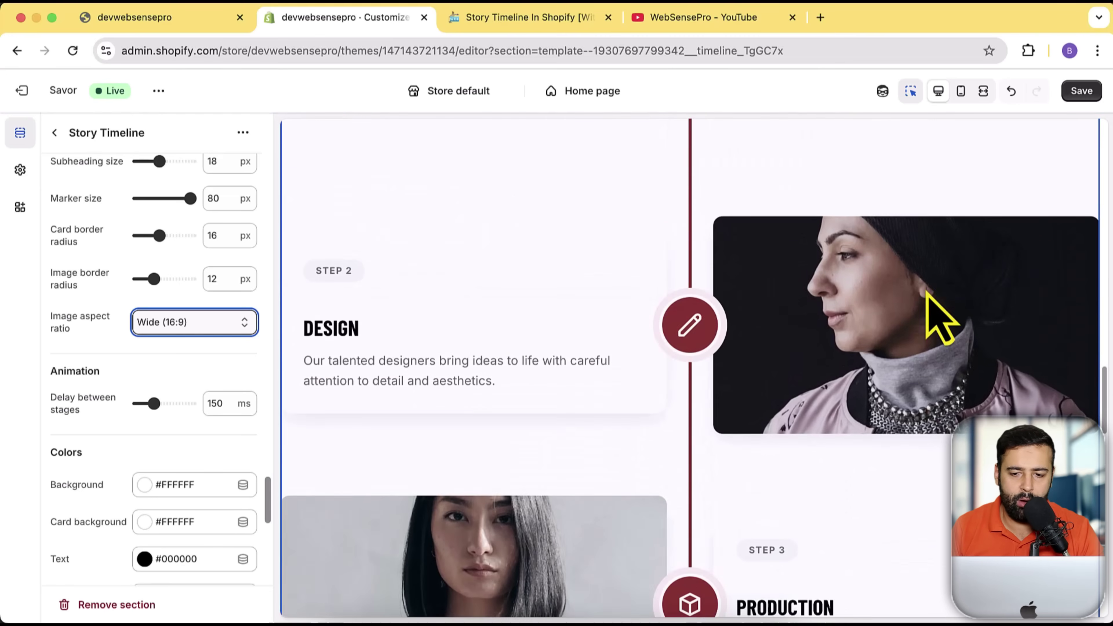
pyautogui.scroll(-5, 145, 335)
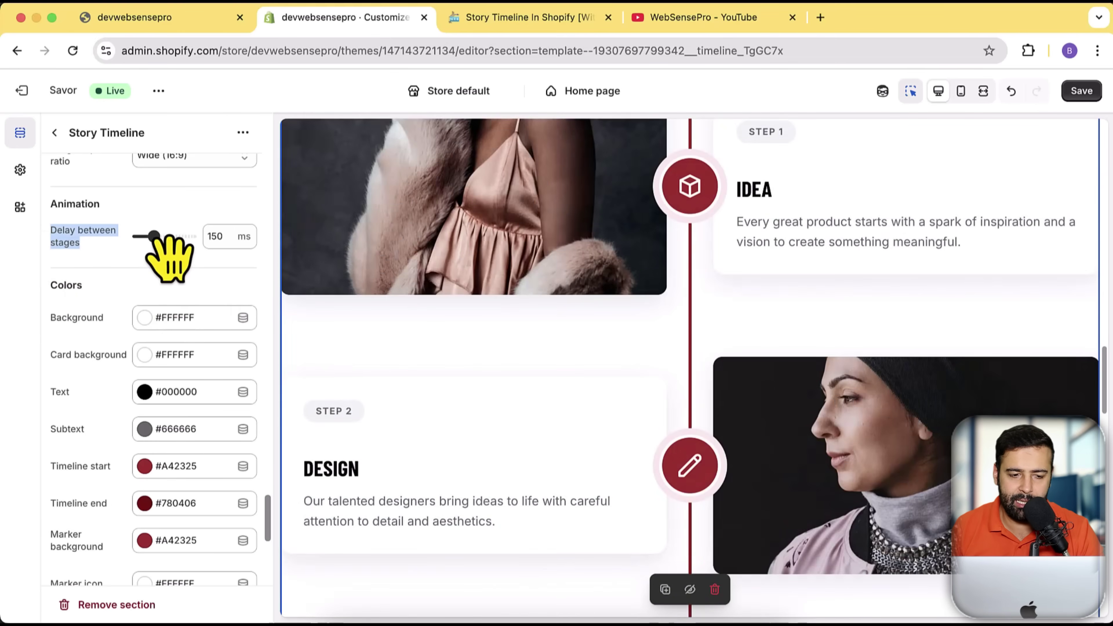
pyautogui.scroll(-3, 119, 274)
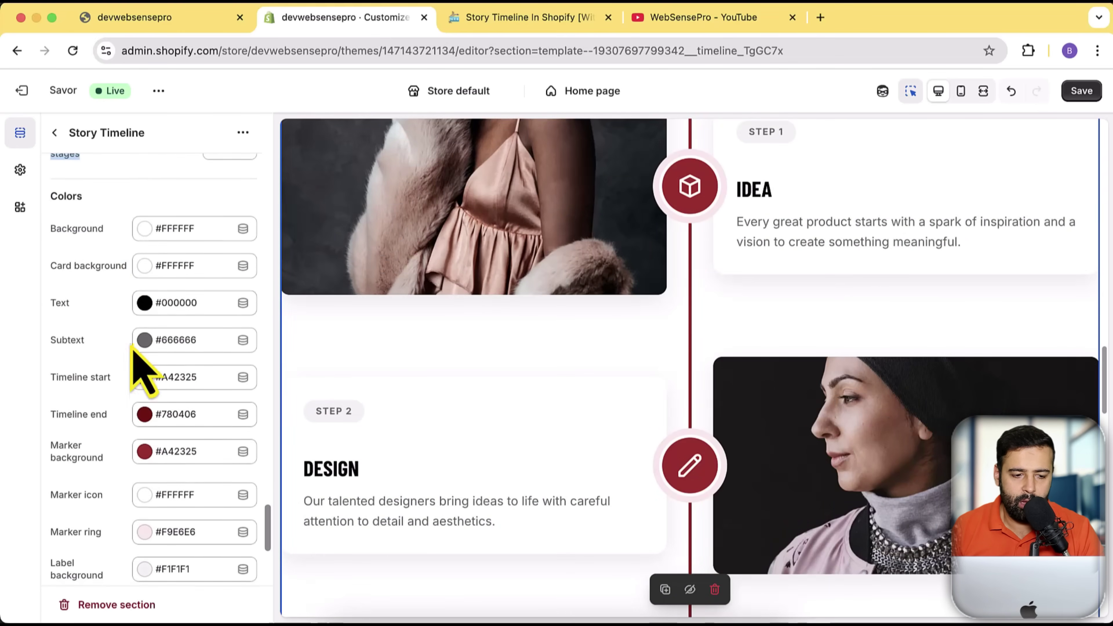
pyautogui.scroll(-10, 132, 333)
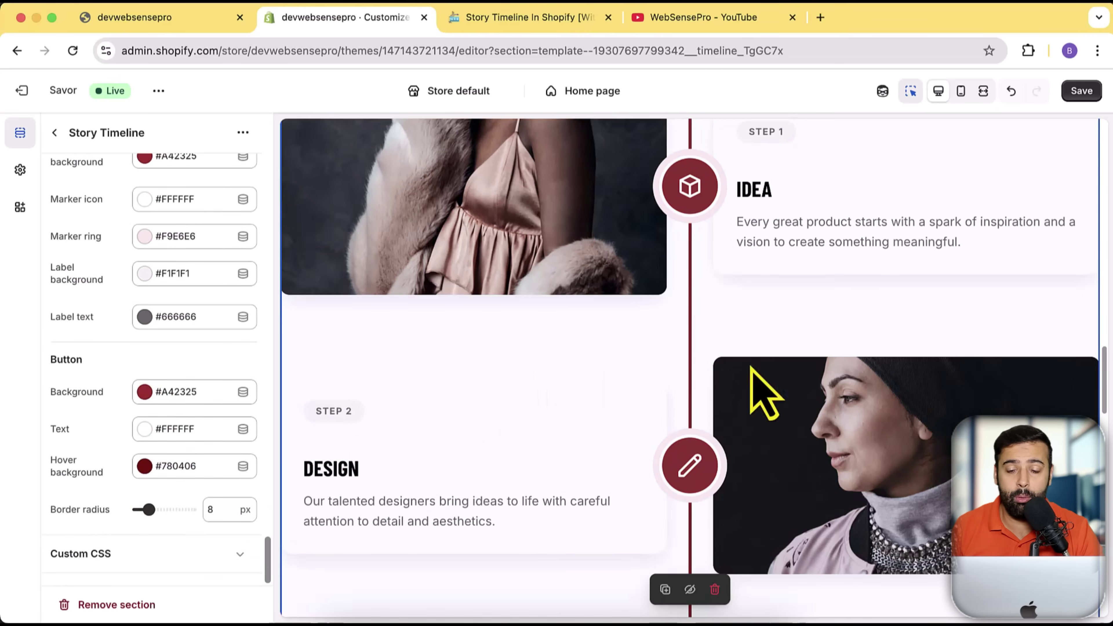
pyautogui.click(962, 92)
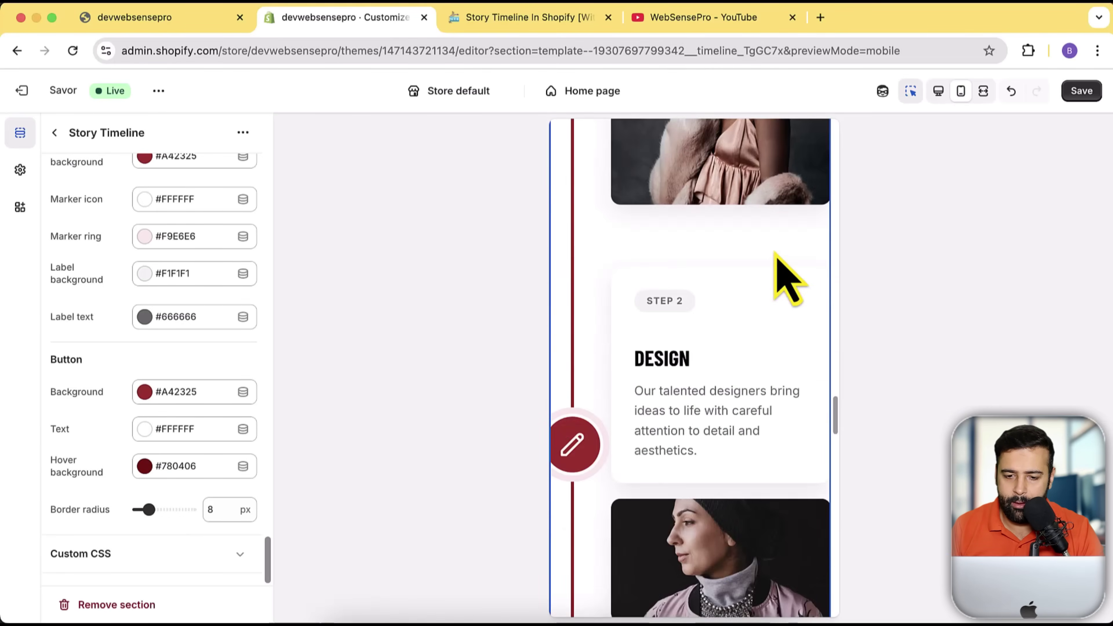
pyautogui.scroll(10, 787, 279)
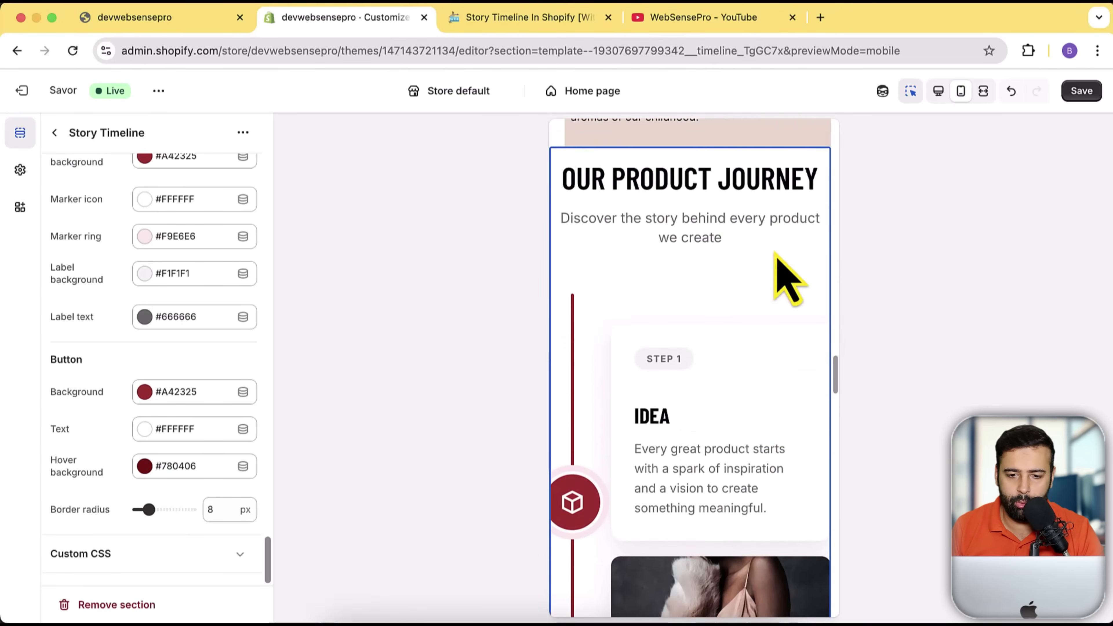
pyautogui.scroll(-10, 786, 279)
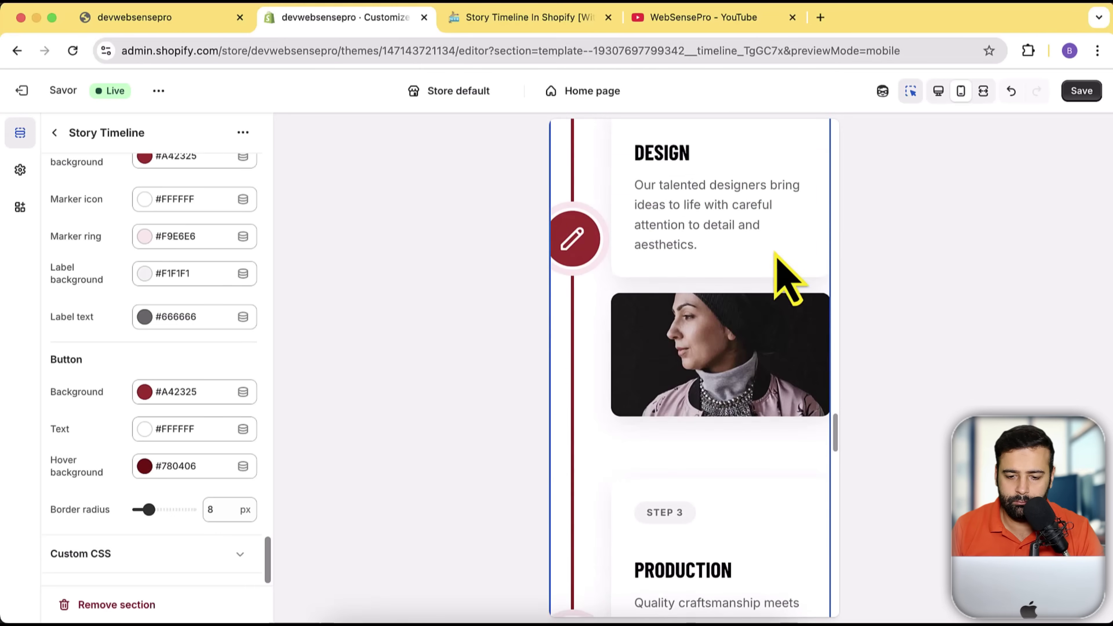
pyautogui.scroll(-15, 787, 279)
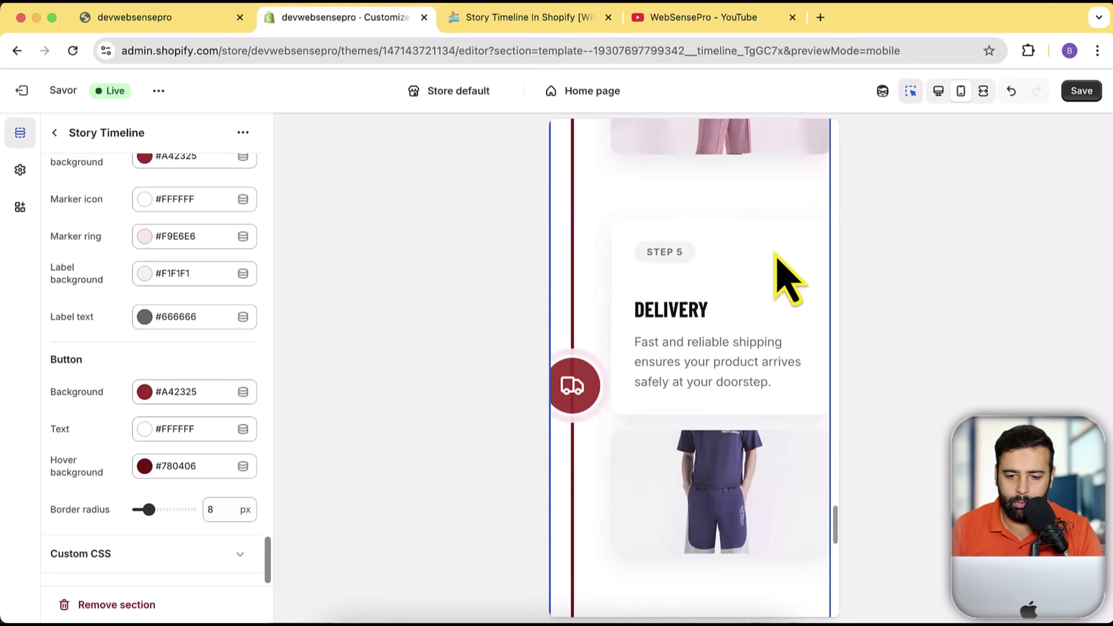
pyautogui.scroll(-10, 786, 279)
pyautogui.scroll(12, 791, 338)
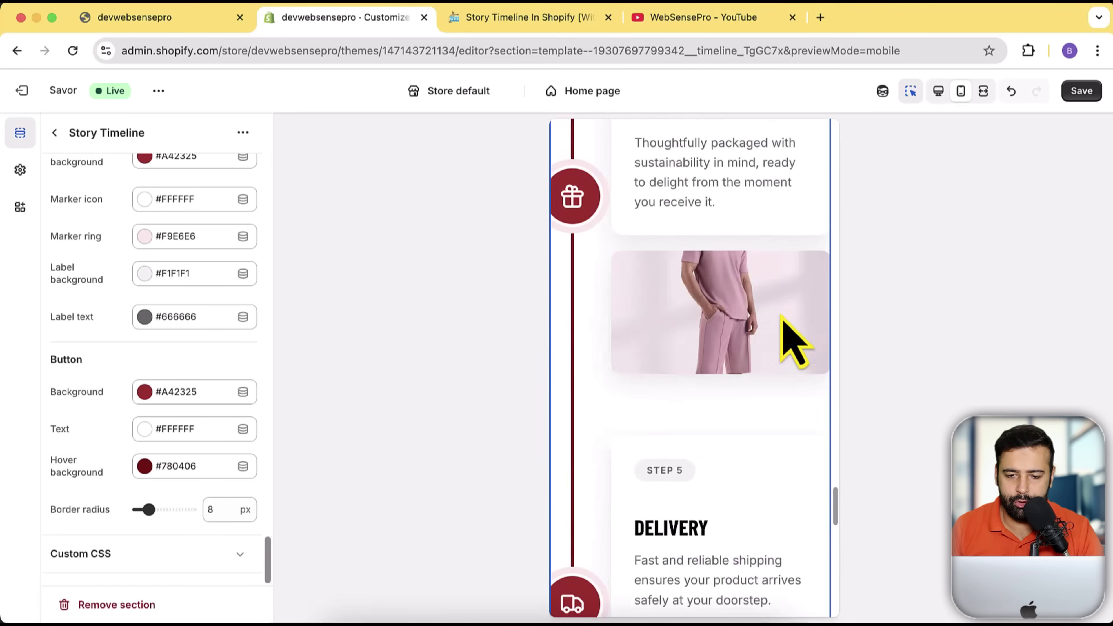
pyautogui.scroll(15, 795, 344)
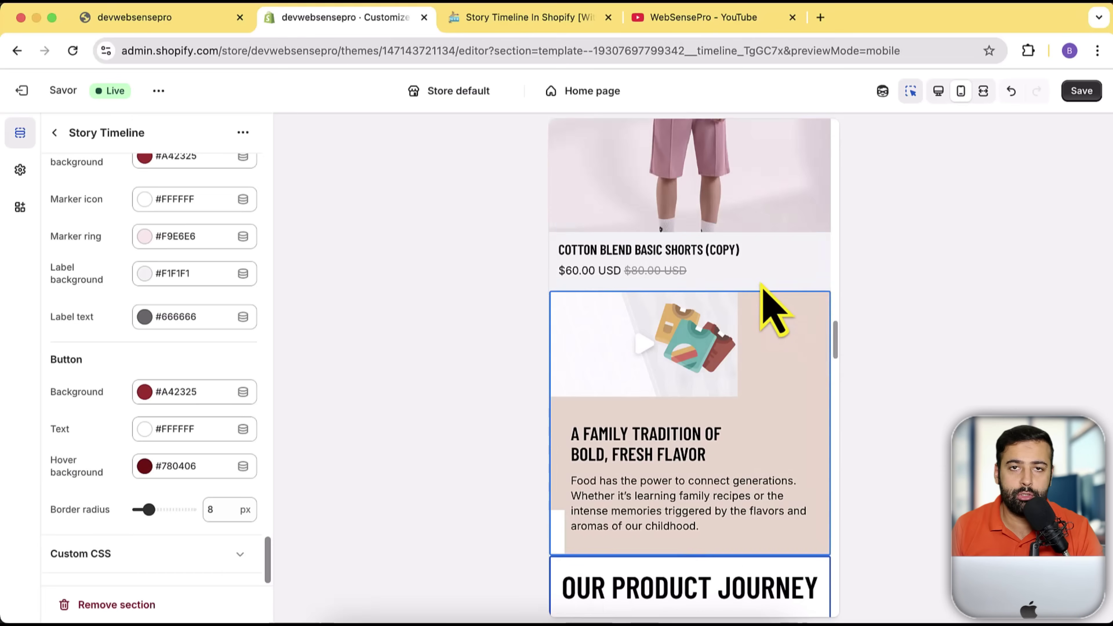
pyautogui.click(946, 100)
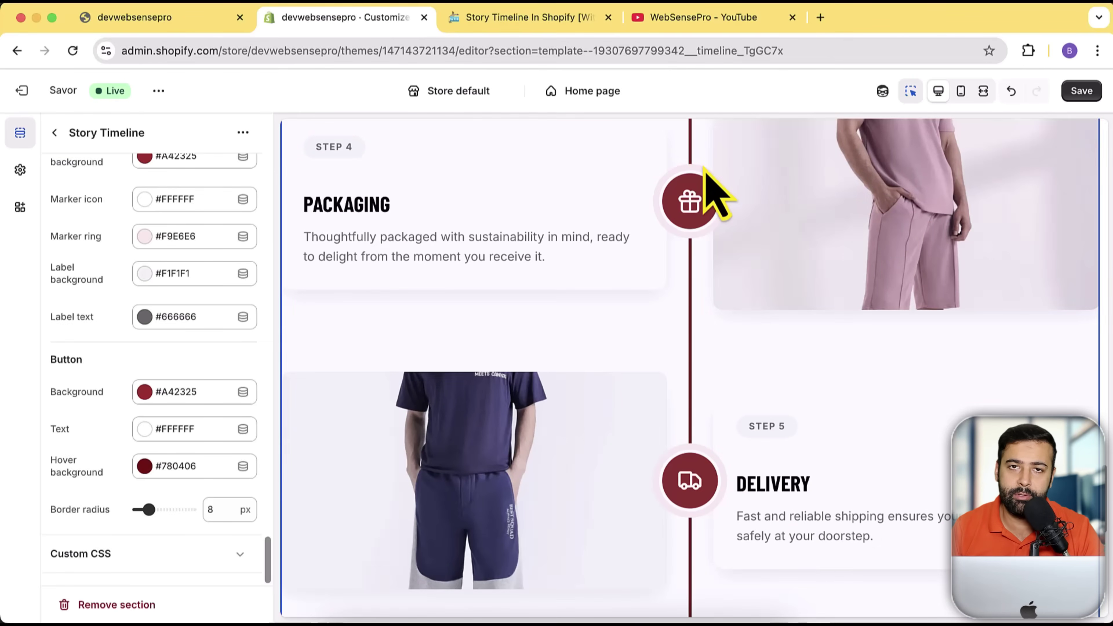
# Bring up the YouTube channel's playlists and browse down through them.
pyautogui.click(666, 20)
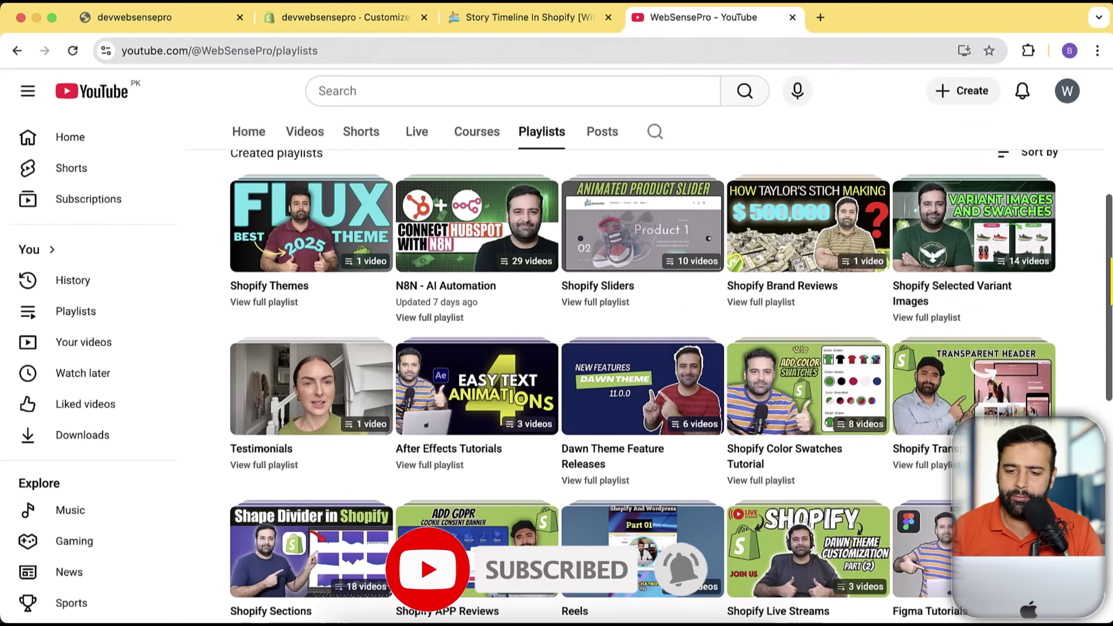
pyautogui.click(337, 50)
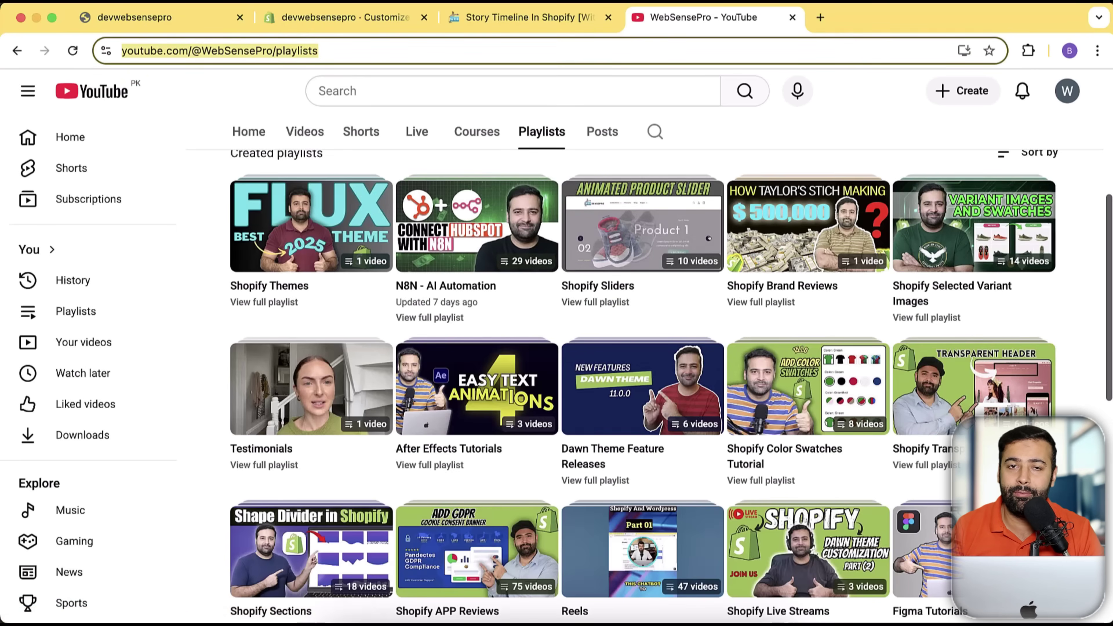
pyautogui.scroll(-3, 643, 388)
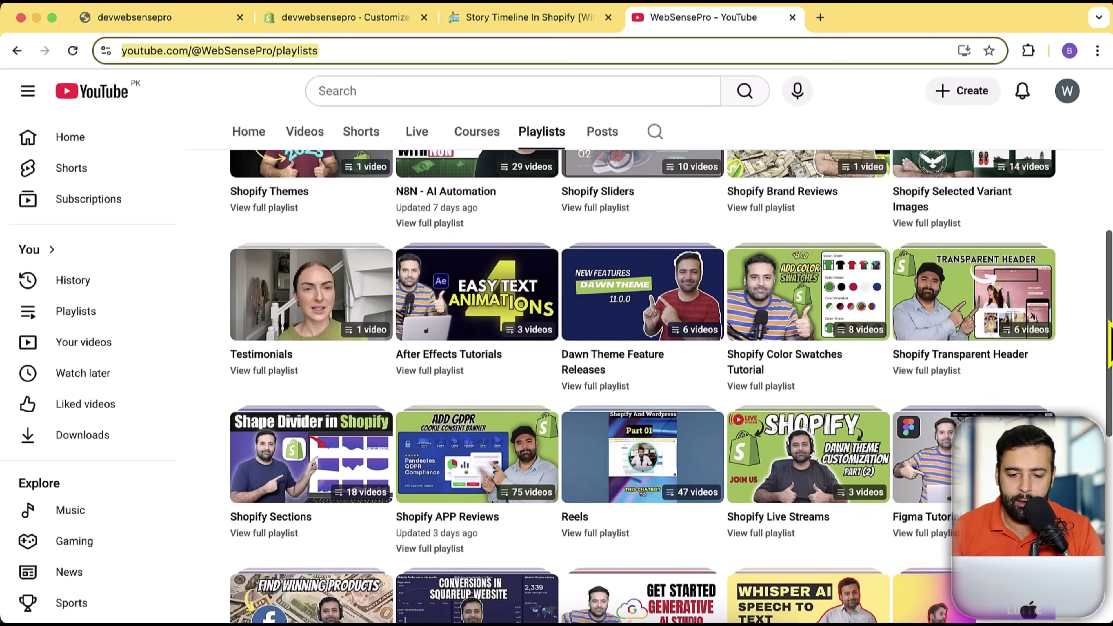
pyautogui.scroll(-2, 1103, 351)
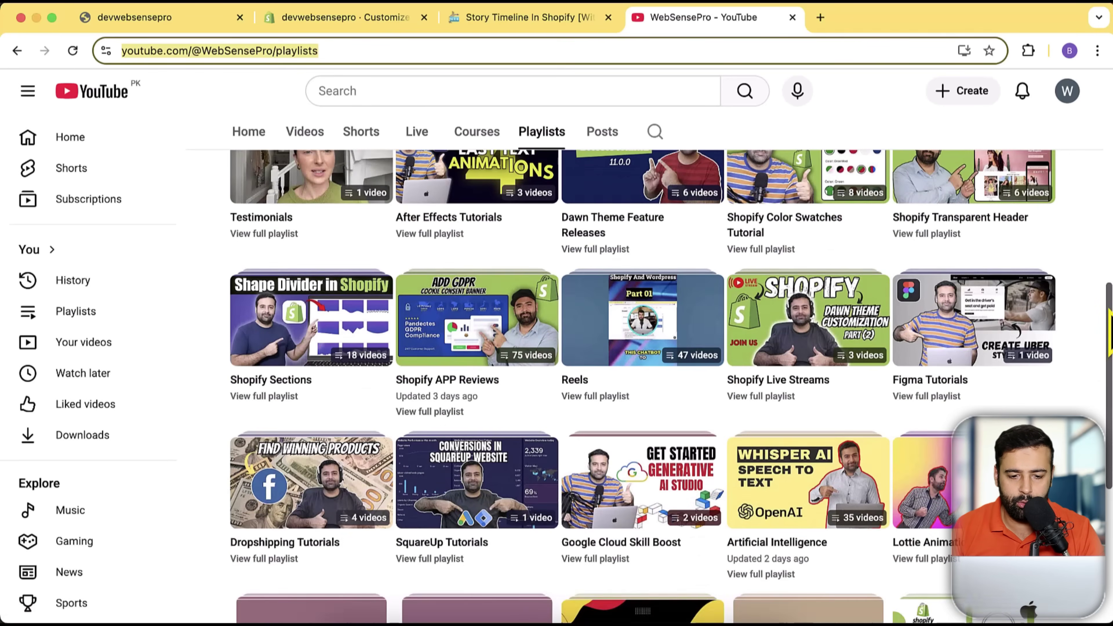
pyautogui.scroll(7, 1106, 342)
pyautogui.scroll(-1, 1104, 351)
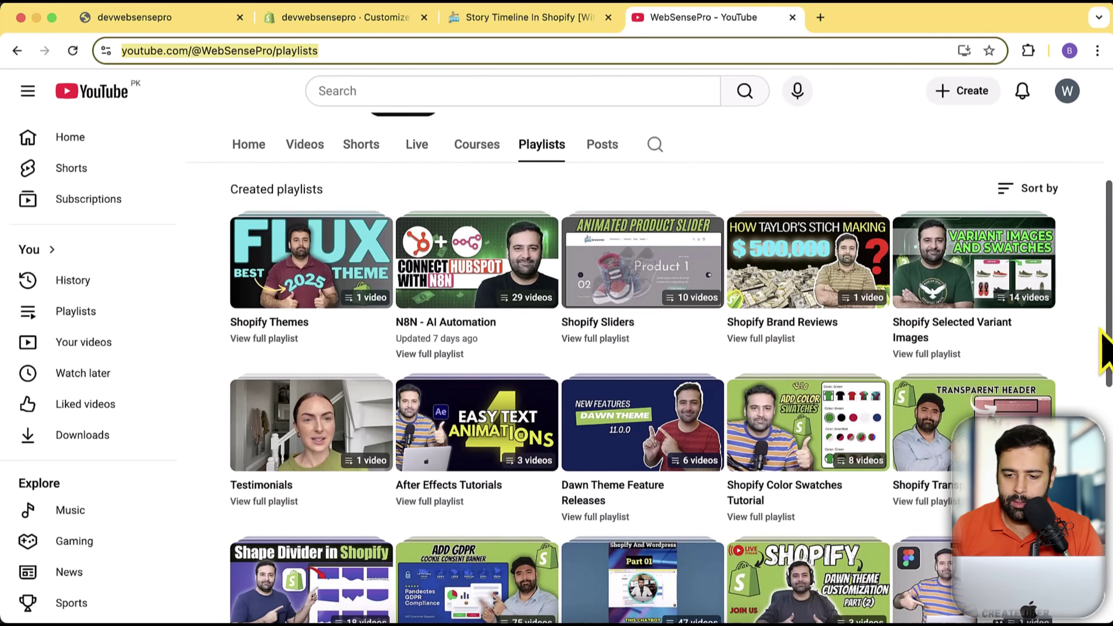
pyautogui.scroll(-1, 1073, 325)
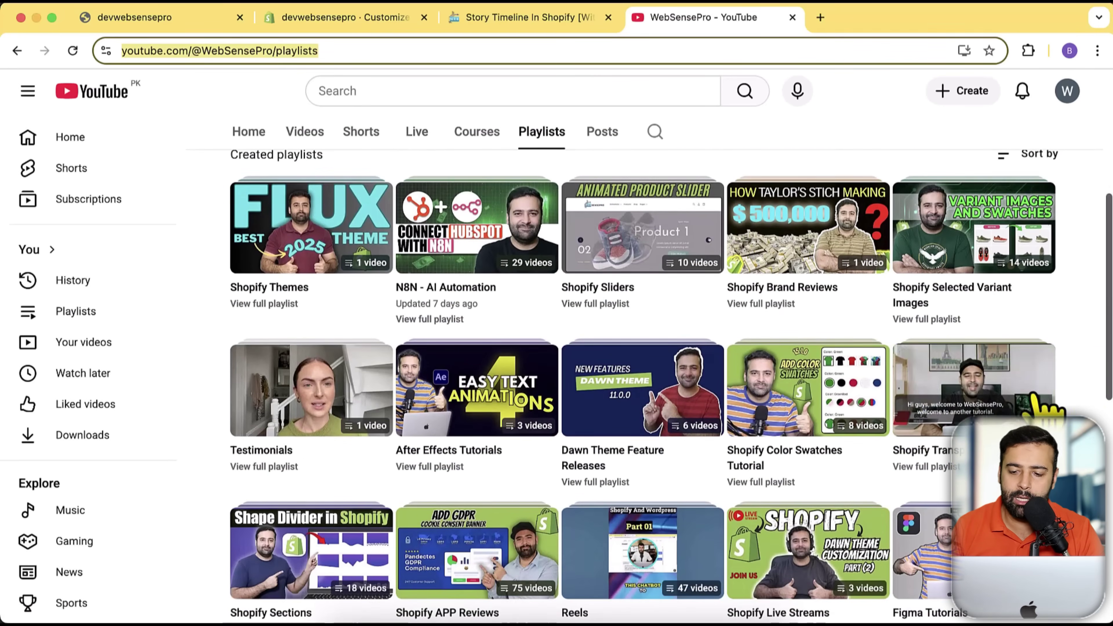
pyautogui.scroll(-4, 1069, 293)
pyautogui.scroll(-5, 1074, 293)
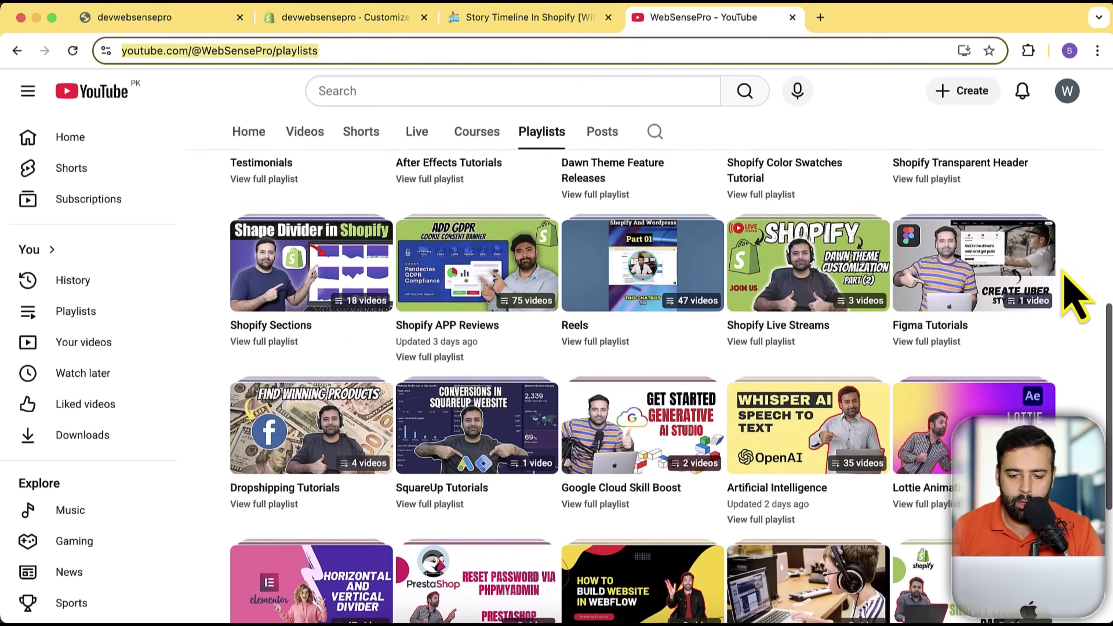
# Search the page for 'sections' and open the full Shopify Sections playlist.
pyautogui.press('super+f')
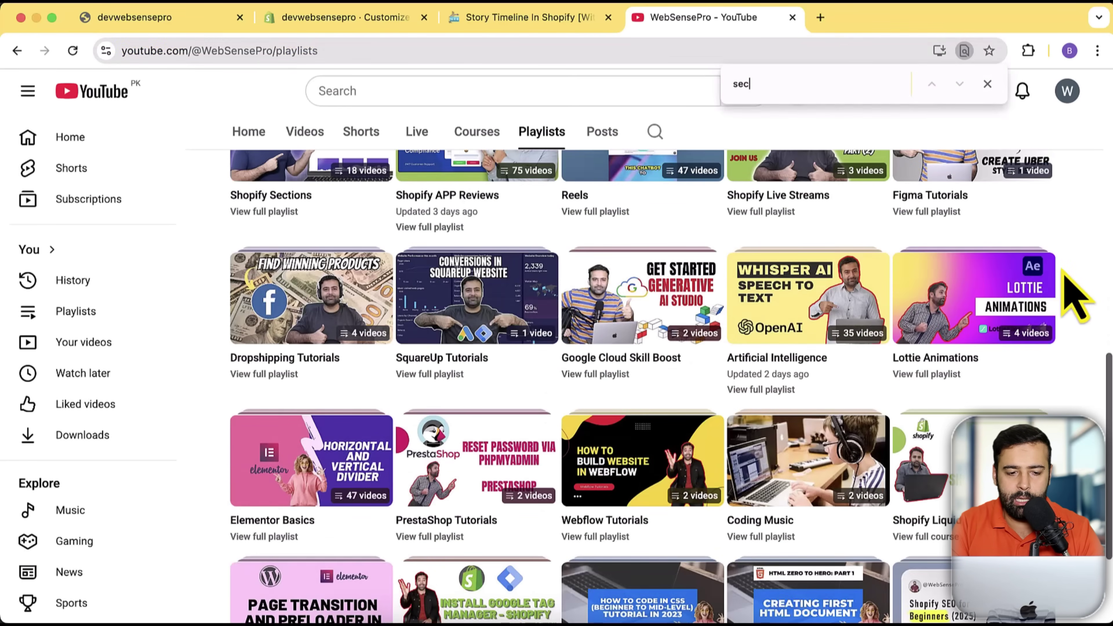
pyautogui.scroll(7, 1076, 299)
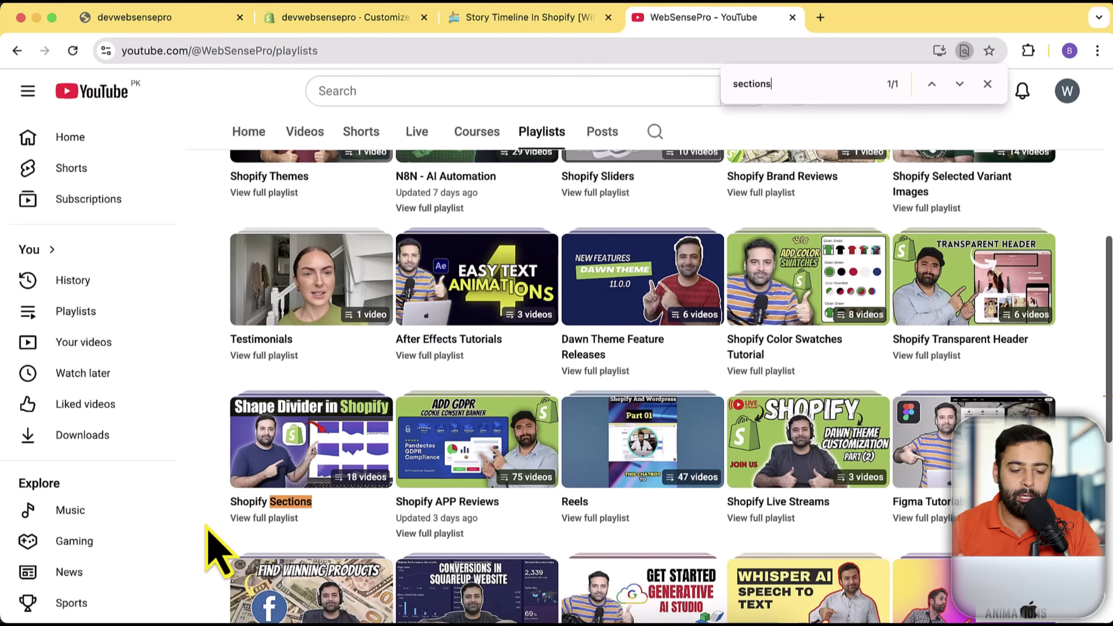
pyautogui.moveTo(265, 530)
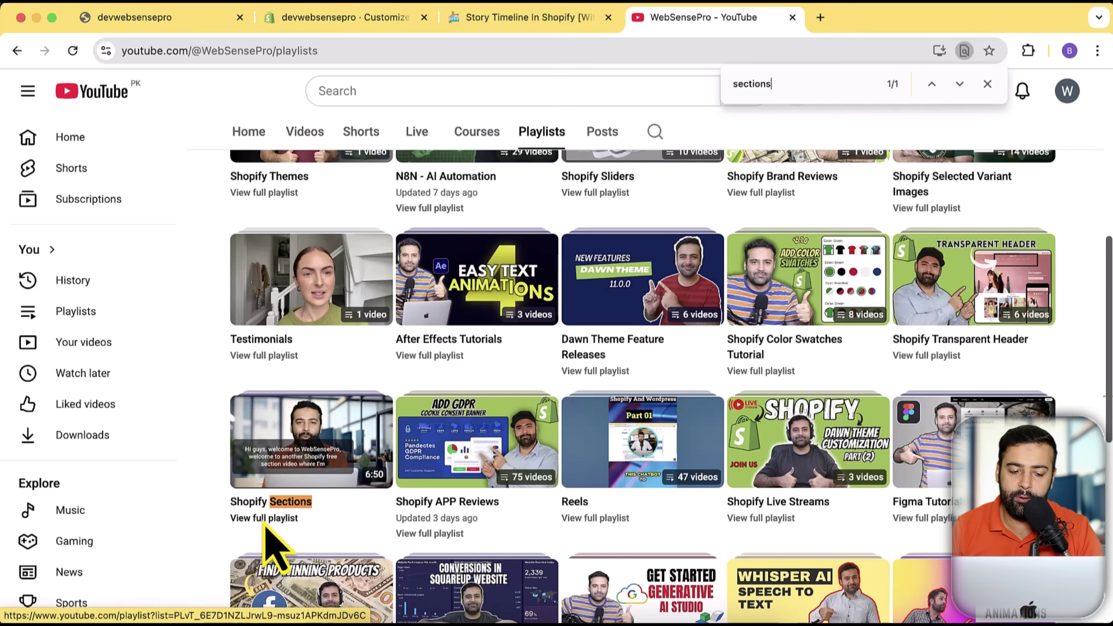
pyautogui.click(265, 528)
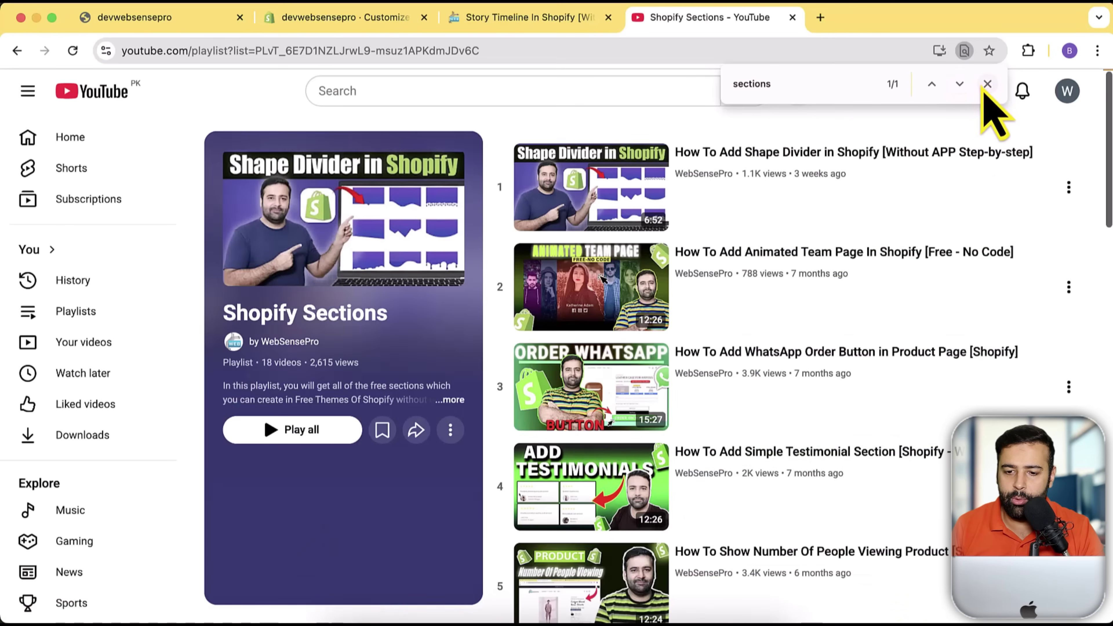
pyautogui.click(987, 84)
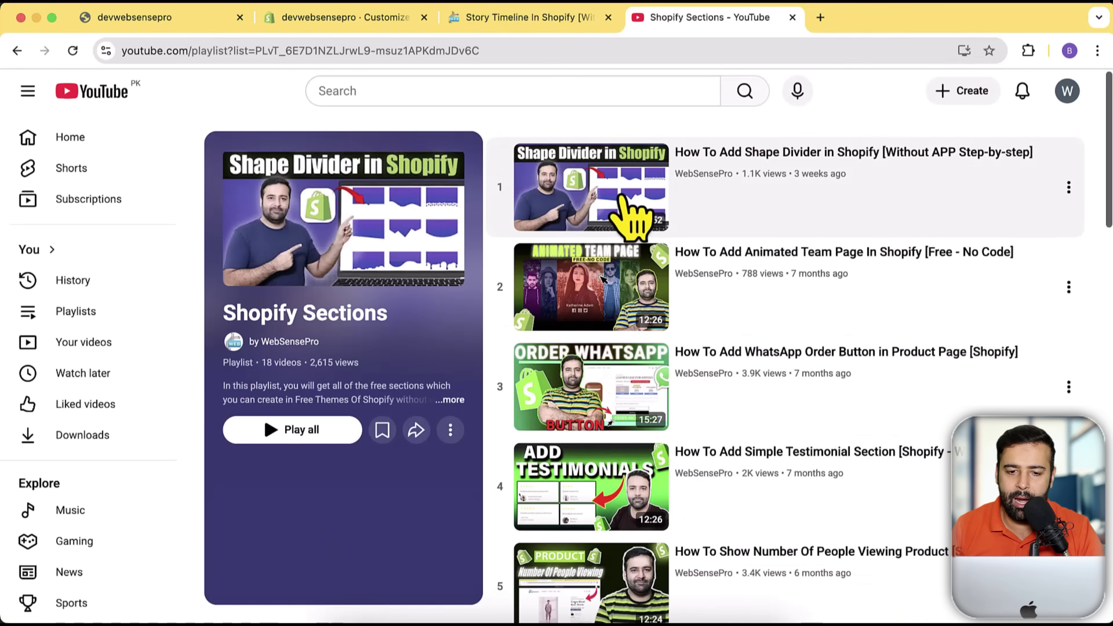
# Scroll through the playlist's videos, then return to the Story Timeline theme editor.
pyautogui.scroll(-3, 865, 206)
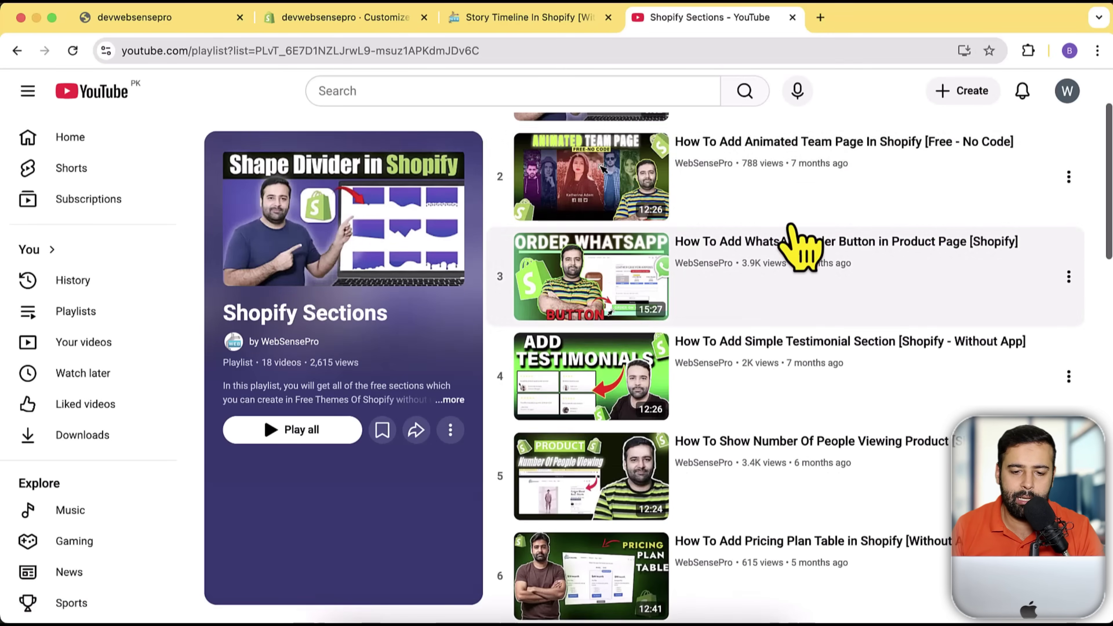
pyautogui.scroll(-5, 653, 193)
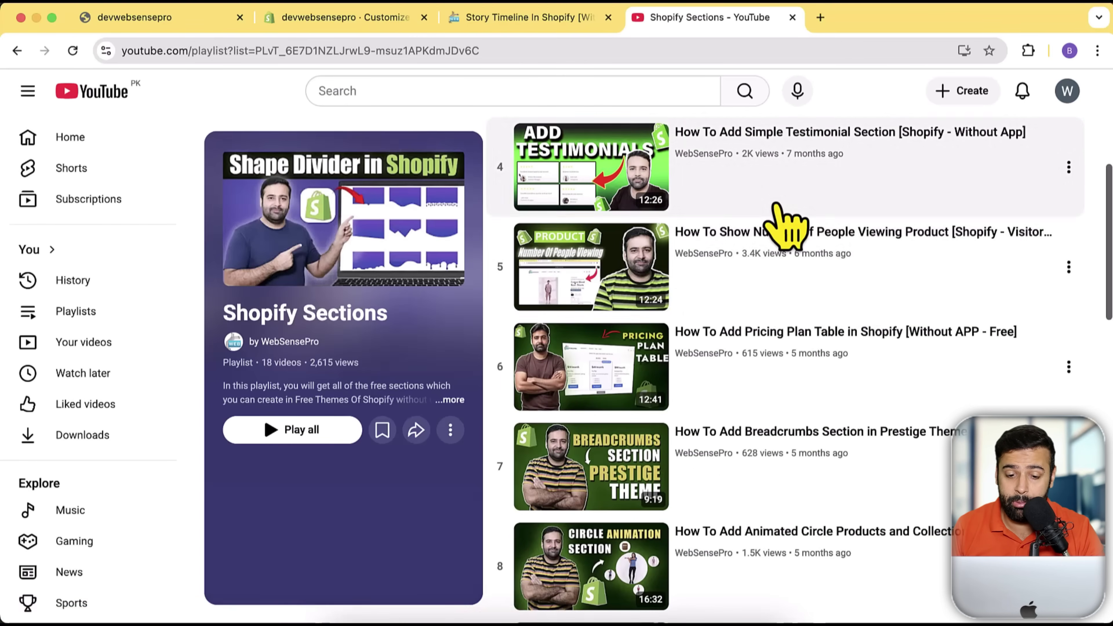
pyautogui.scroll(-2, 745, 245)
pyautogui.scroll(-3, 775, 257)
pyautogui.scroll(-15, 753, 243)
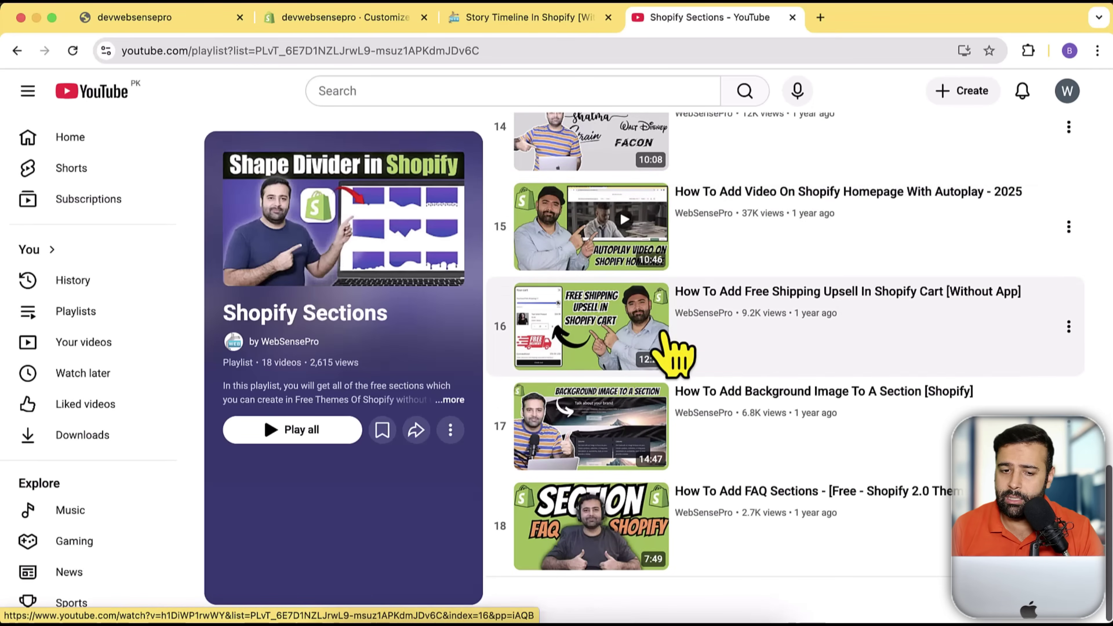
pyautogui.scroll(20, 736, 350)
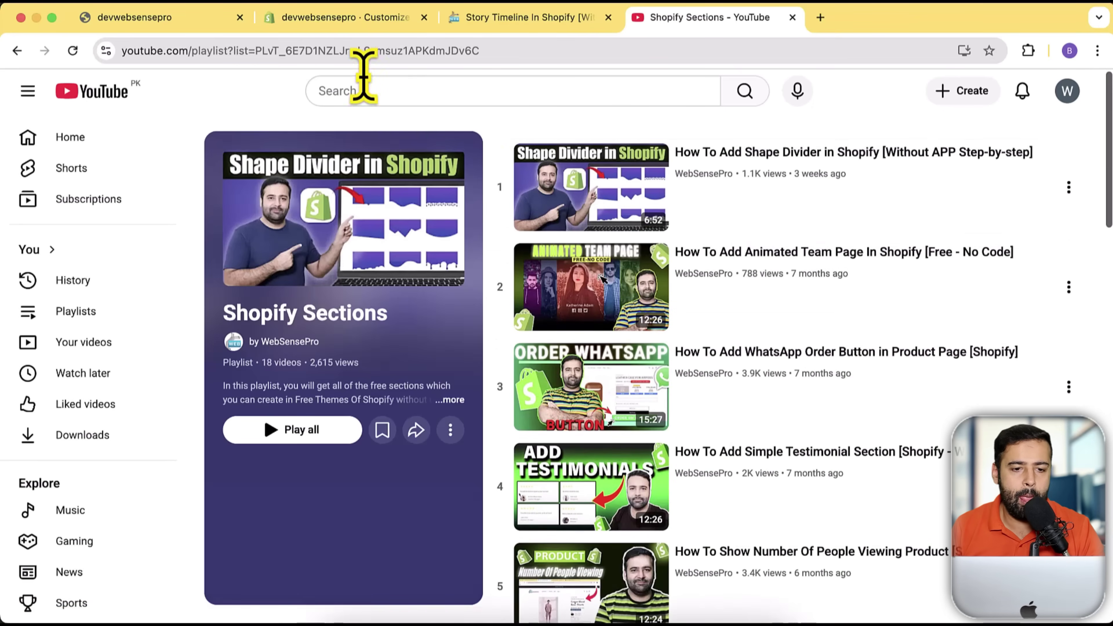
pyautogui.click(356, 18)
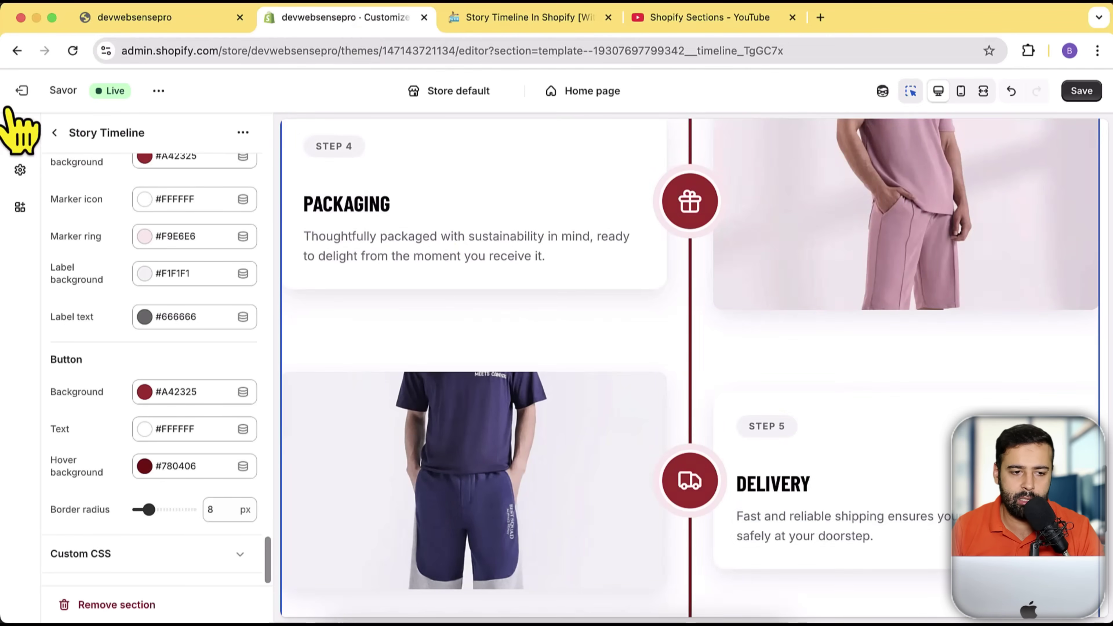
# Leave the theme editor unsaved and scroll down to free themes like Horizon, Savor and Atelier.
pyautogui.click(22, 90)
pyautogui.click(747, 388)
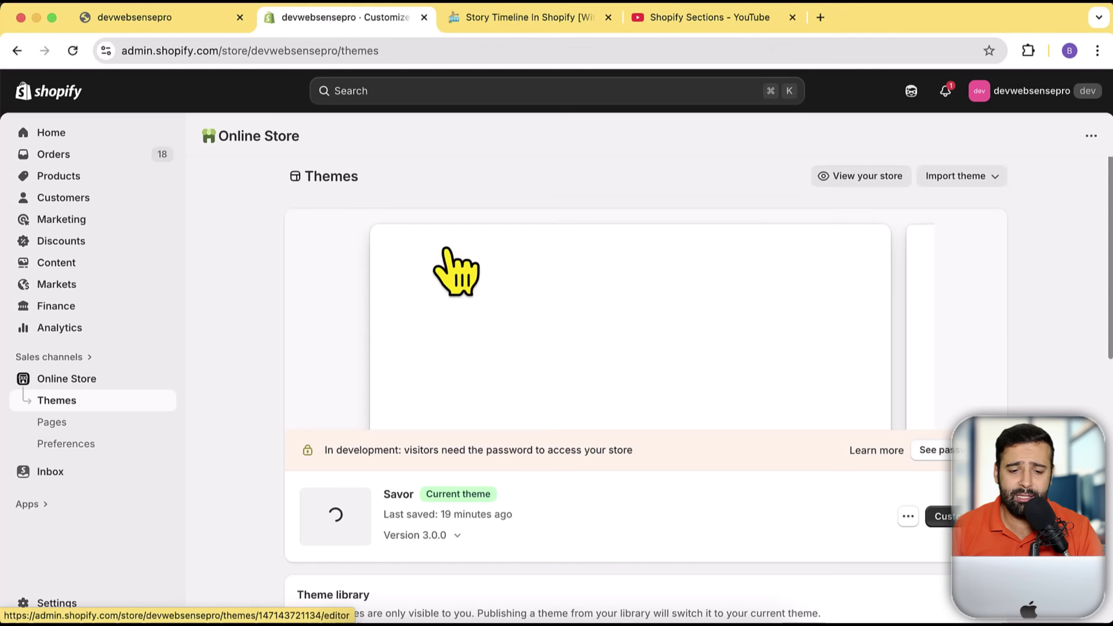
pyautogui.scroll(-3, 745, 373)
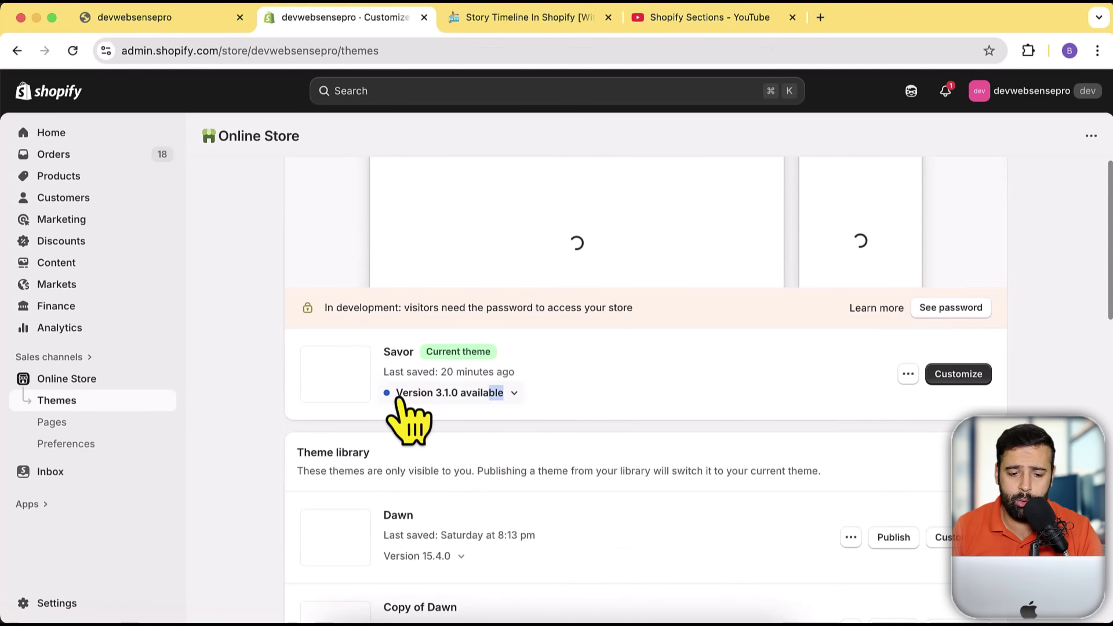
pyautogui.scroll(-20, 1031, 336)
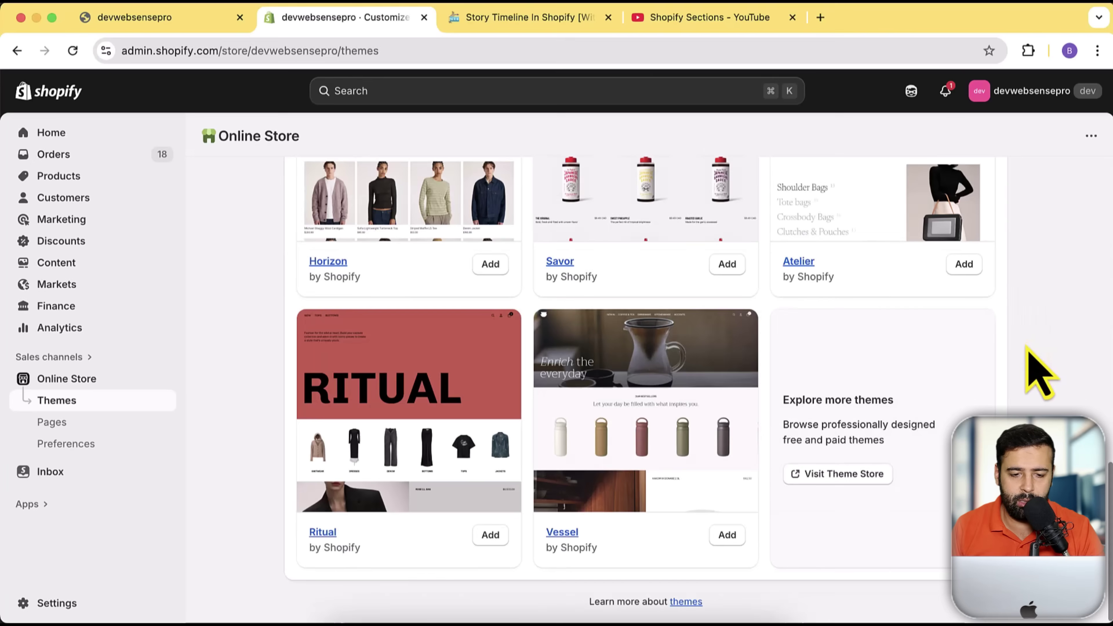
pyautogui.scroll(3, 1031, 336)
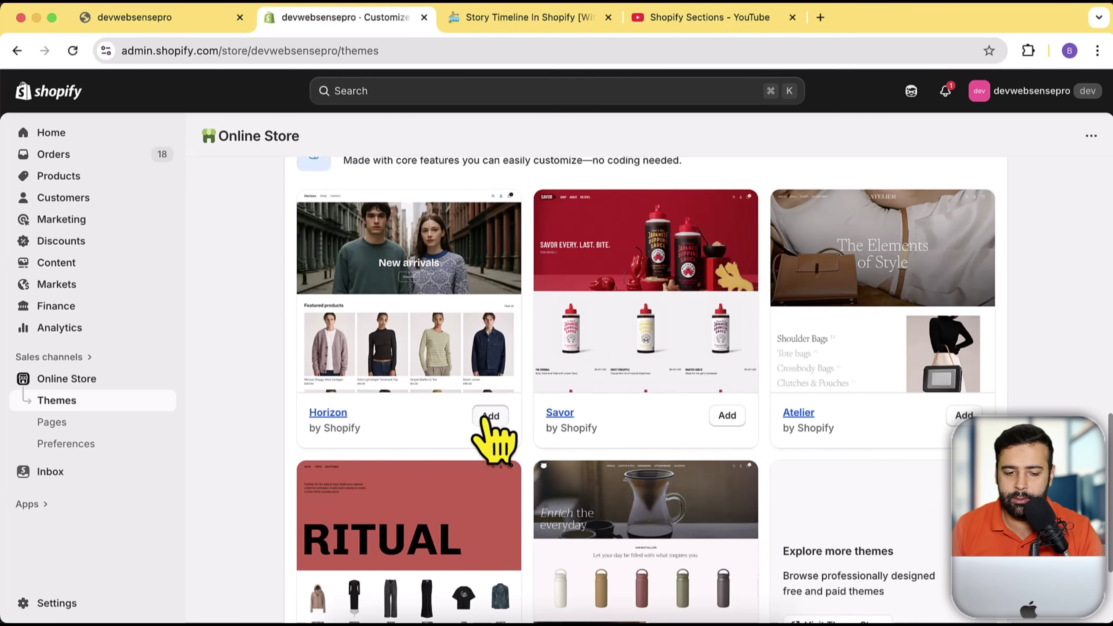
# Add the free Horizon theme, version 3.1.0, to the theme library.
pyautogui.click(490, 415)
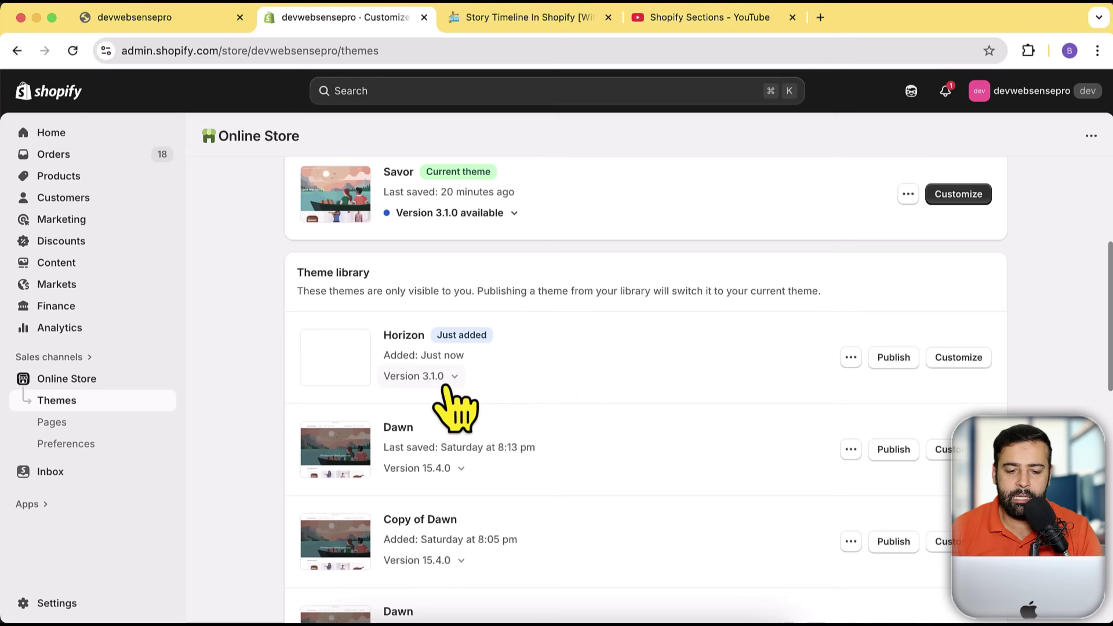
# Check whether Horizon is on the latest version in its version dropdown.
pyautogui.click(446, 381)
pyautogui.moveTo(531, 454); pyautogui.dragTo(460, 398)
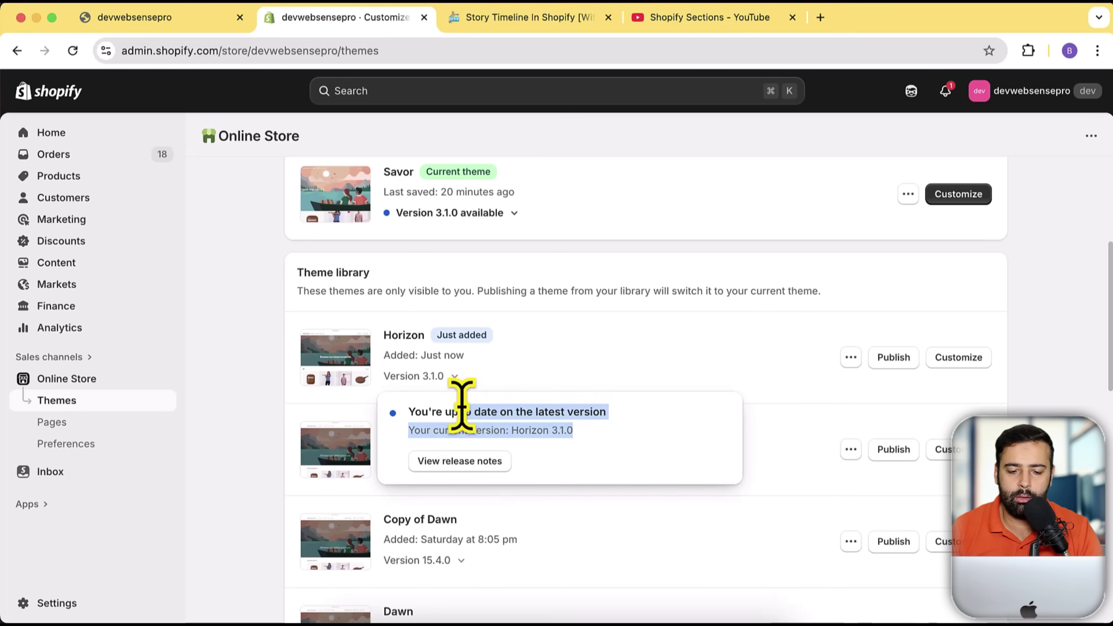
pyautogui.click(613, 342)
# Publish Horizon so it replaces Savor as the current theme.
pyautogui.click(889, 355)
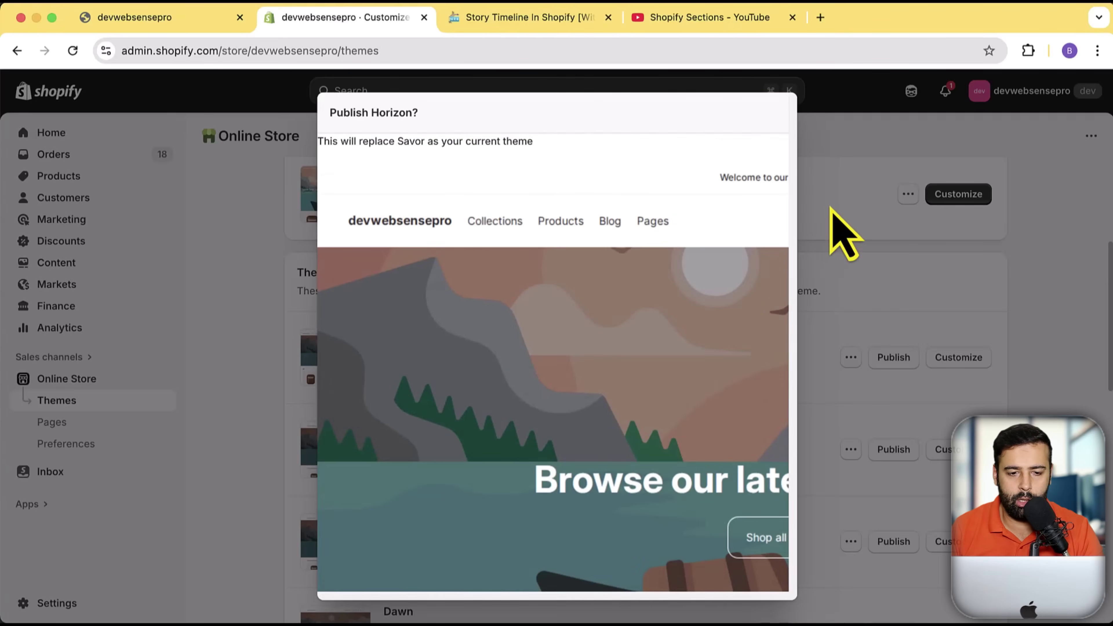
pyautogui.click(840, 236)
pyautogui.click(896, 366)
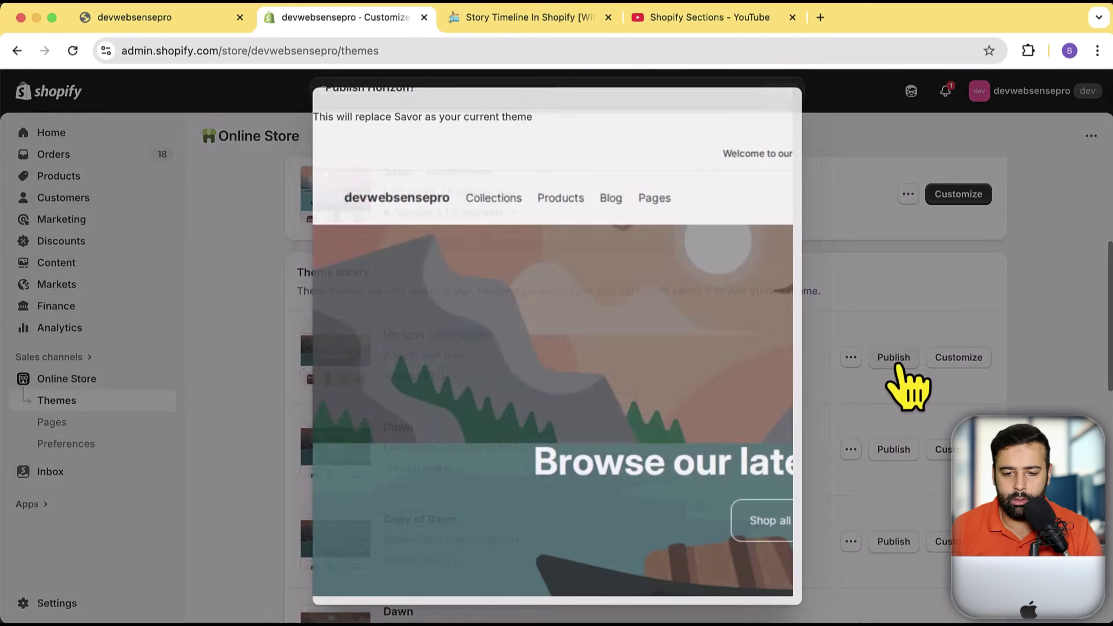
pyautogui.click(746, 565)
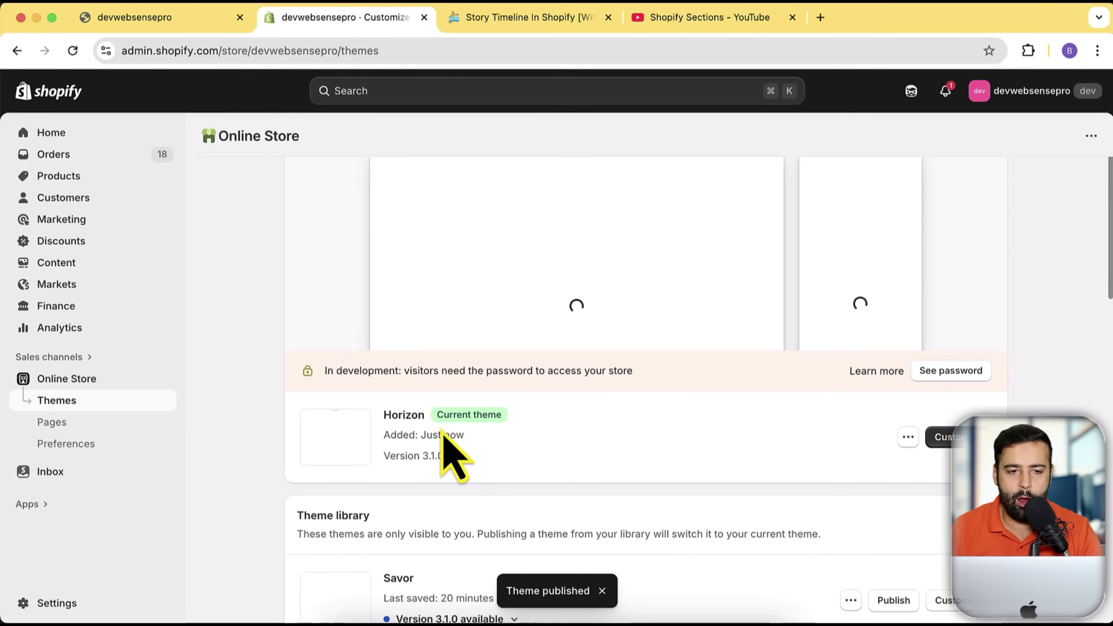
# Preview the Horizon storefront home page in a new tab and scroll through it.
pyautogui.click(908, 437)
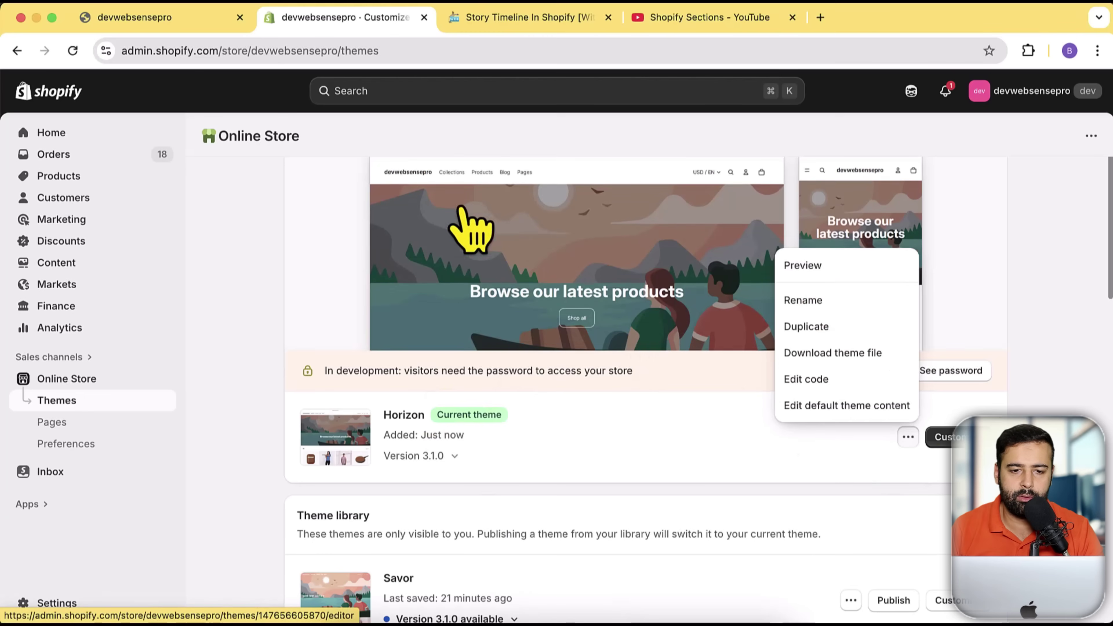
pyautogui.click(471, 228)
pyautogui.moveTo(454, 22); pyautogui.dragTo(160, 30)
pyautogui.click(248, 24)
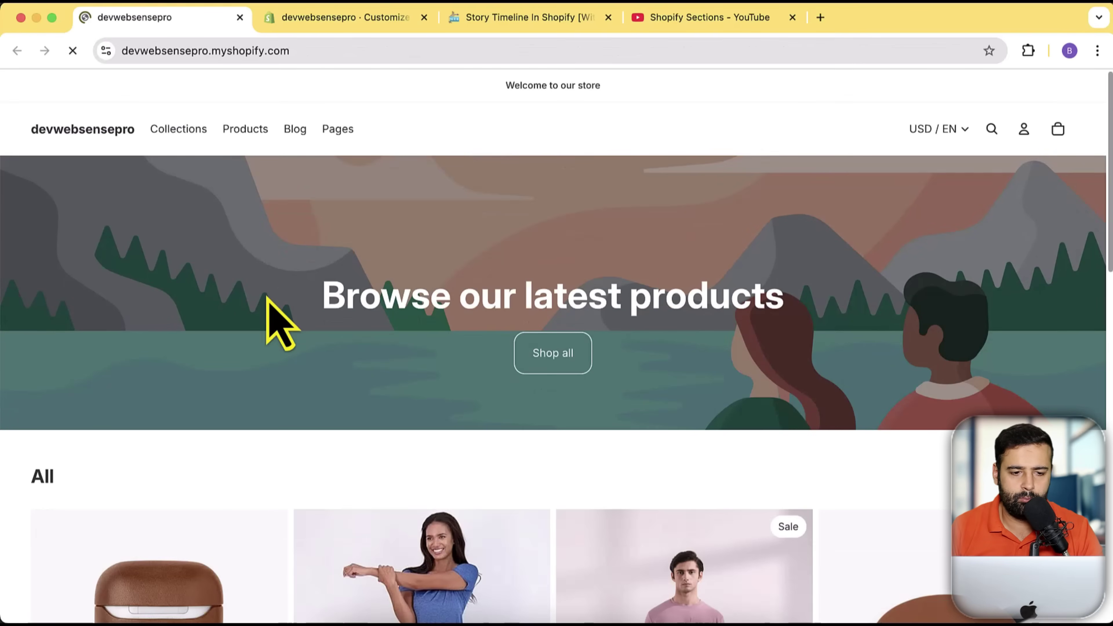
pyautogui.scroll(-15, 281, 281)
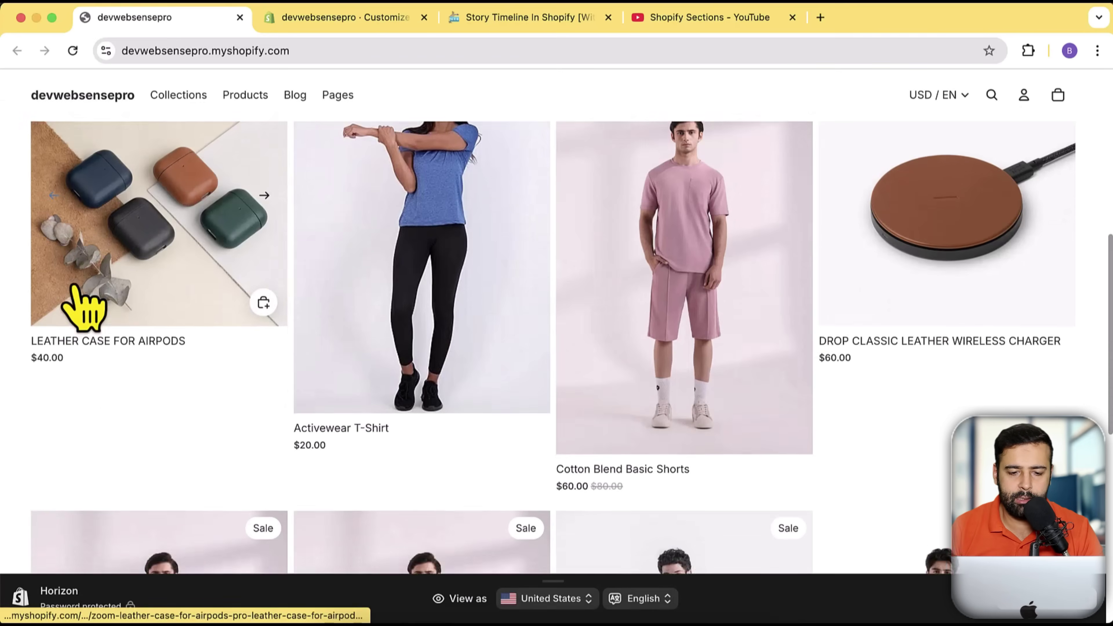
pyautogui.scroll(15, 517, 442)
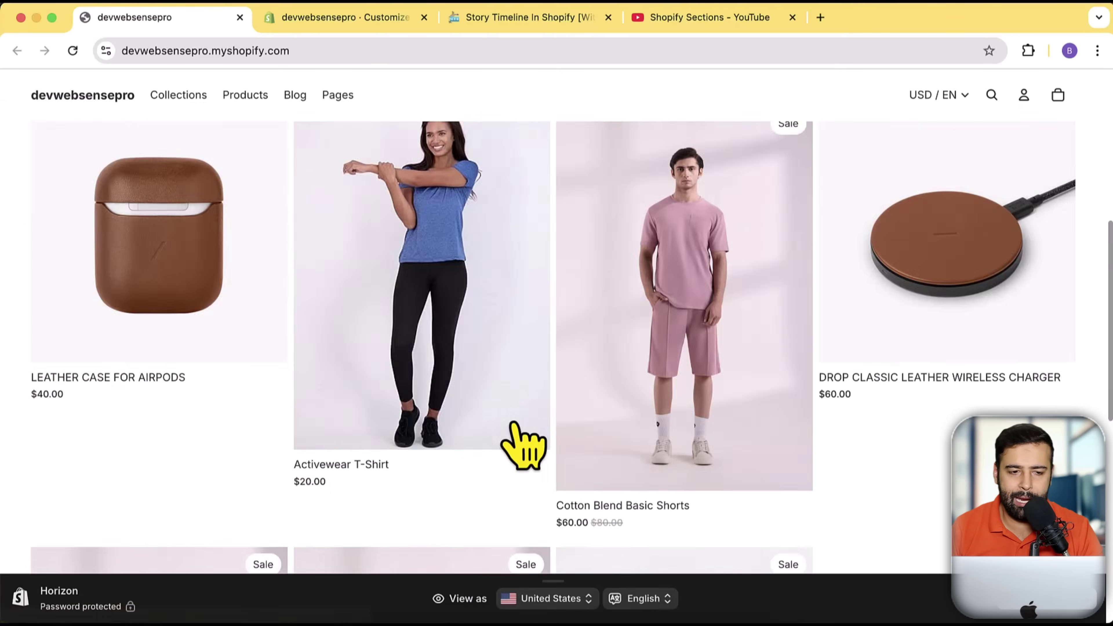
# Copy the story-timeline.liquid section code from the WebSensePro Story Timeline tutorial.
pyautogui.click(497, 19)
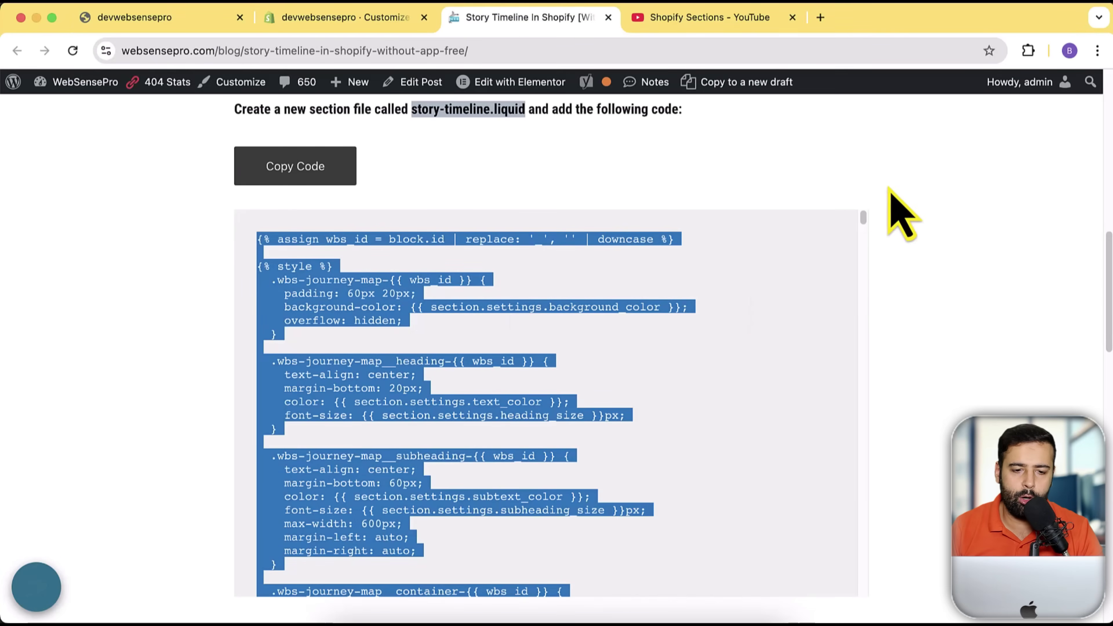
pyautogui.click(894, 211)
pyautogui.scroll(7, 894, 212)
pyautogui.scroll(-3, 745, 351)
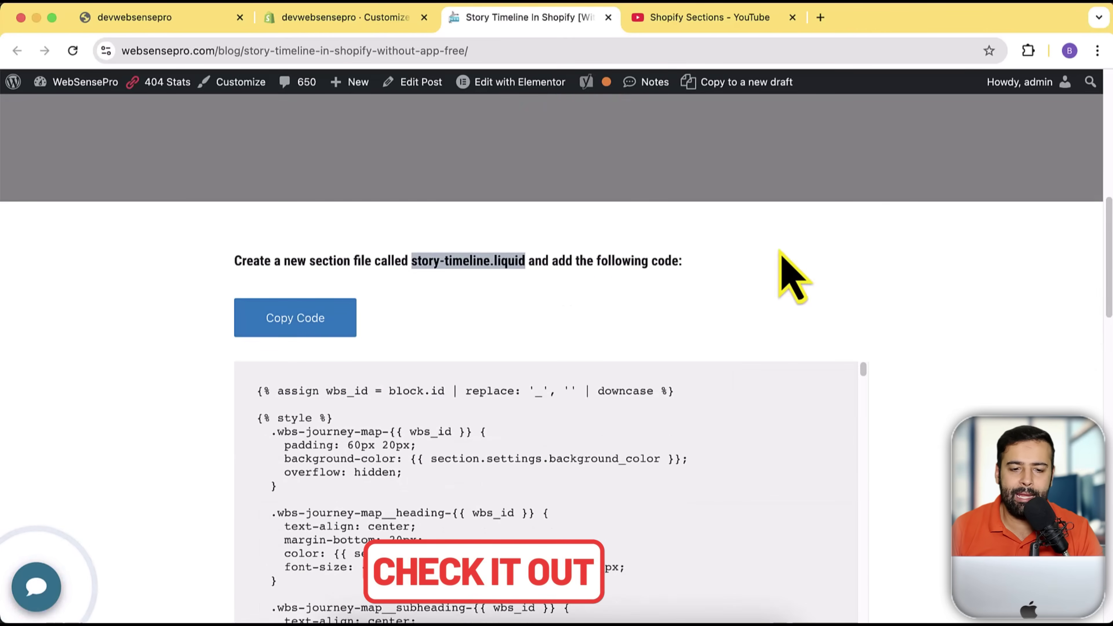
pyautogui.click(547, 44)
pyautogui.click(547, 43)
pyautogui.press('super+a')
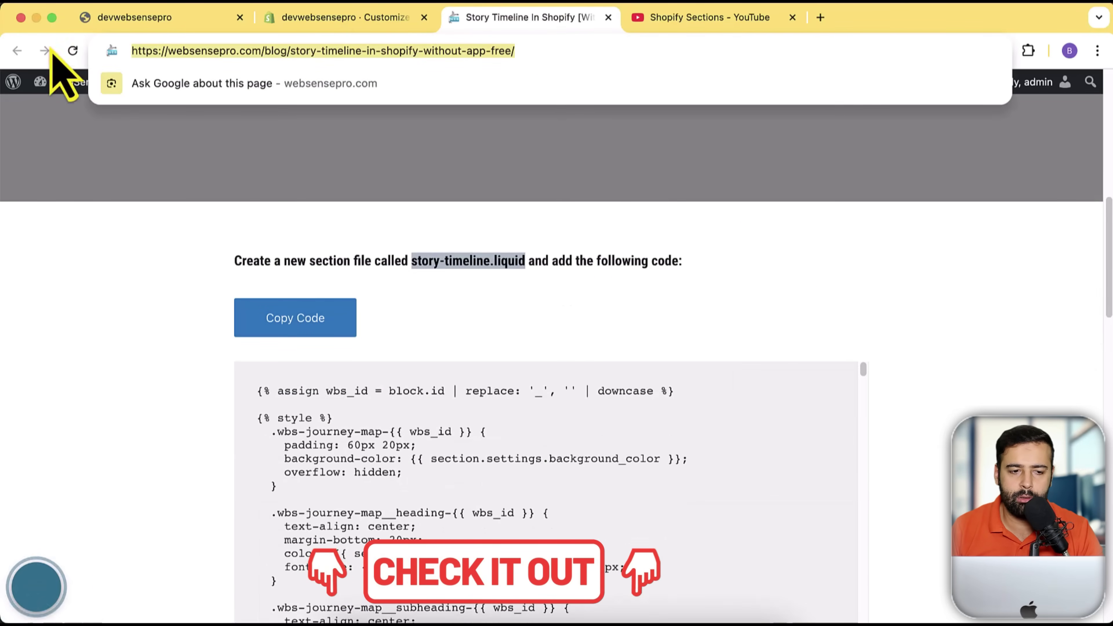
pyautogui.click(815, 307)
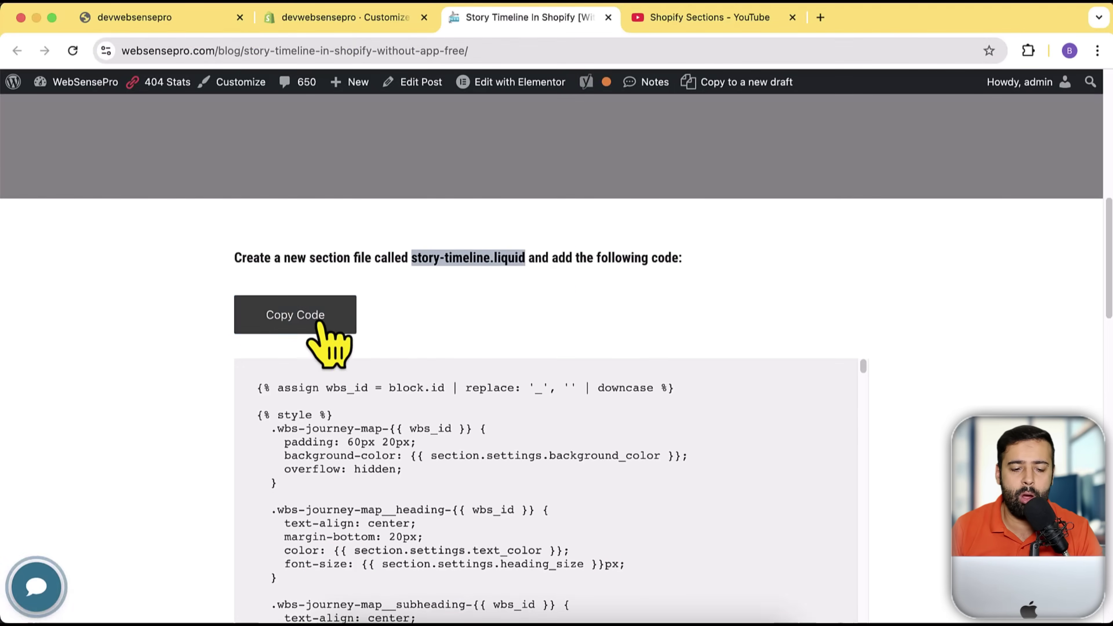
pyautogui.click(294, 319)
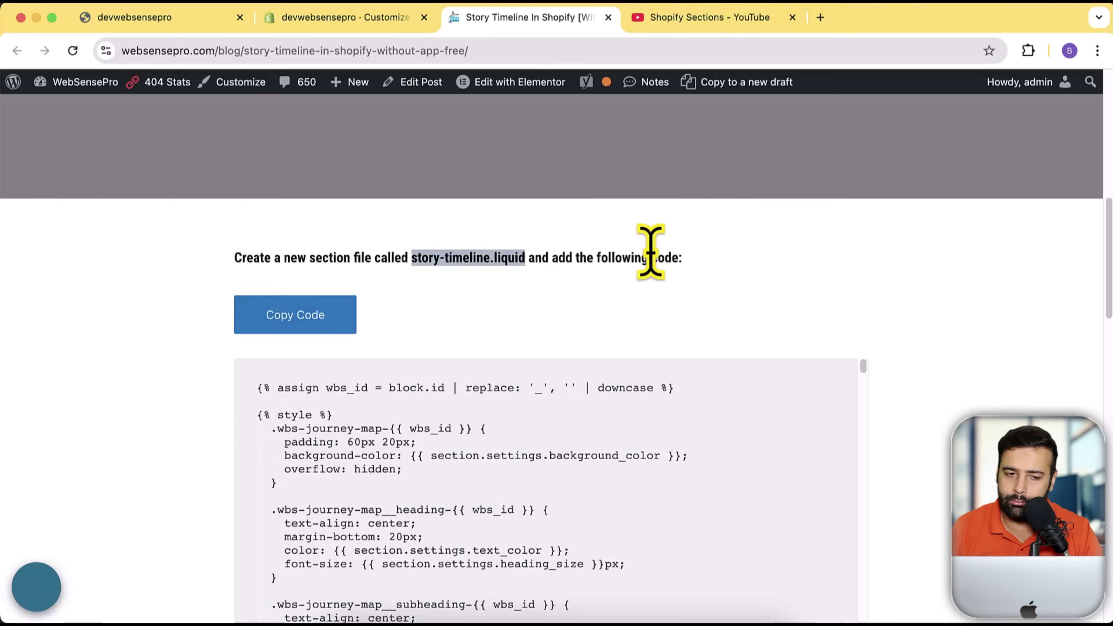
# Create a new file named timeline.liquid in the Horizon theme's sections folder.
pyautogui.click(366, 20)
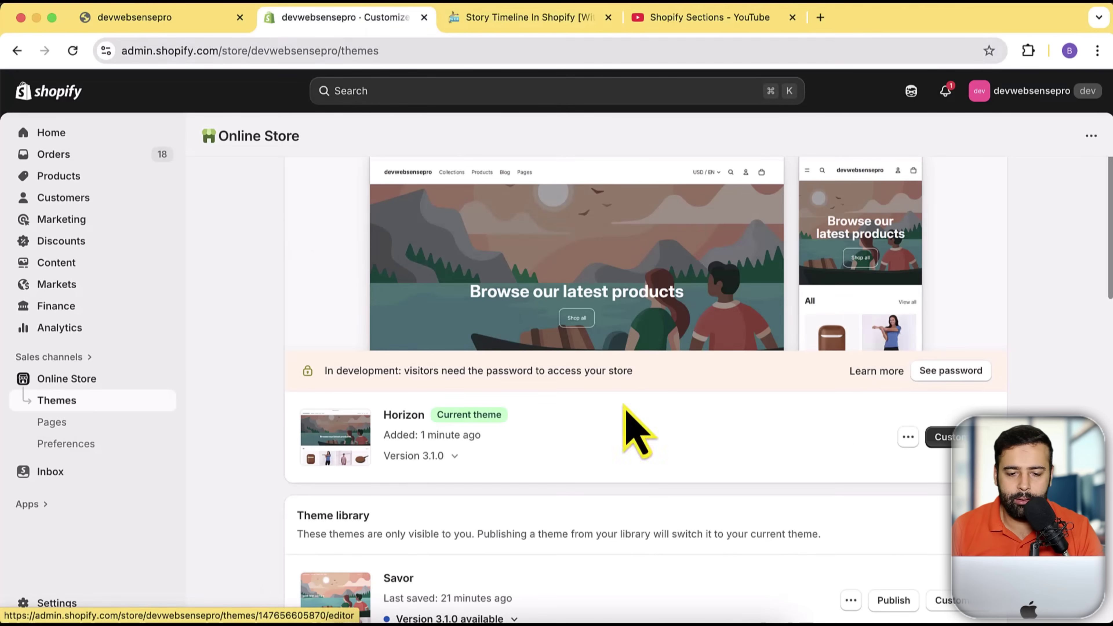
pyautogui.scroll(-1, 1107, 309)
pyautogui.scroll(-2, 1108, 327)
pyautogui.click(908, 329)
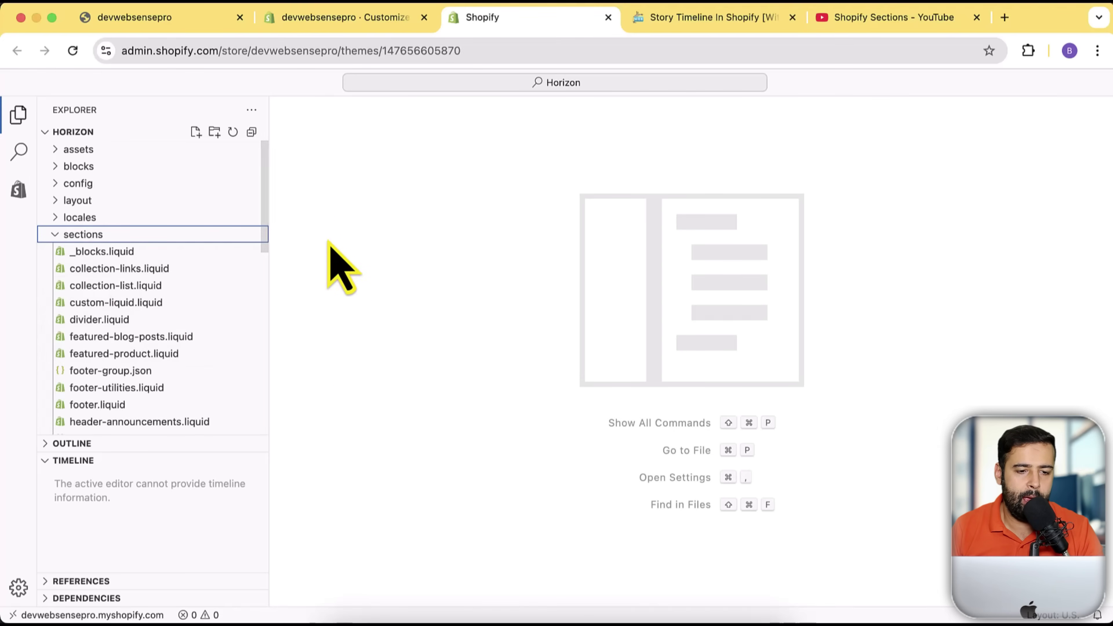
pyautogui.click(196, 132)
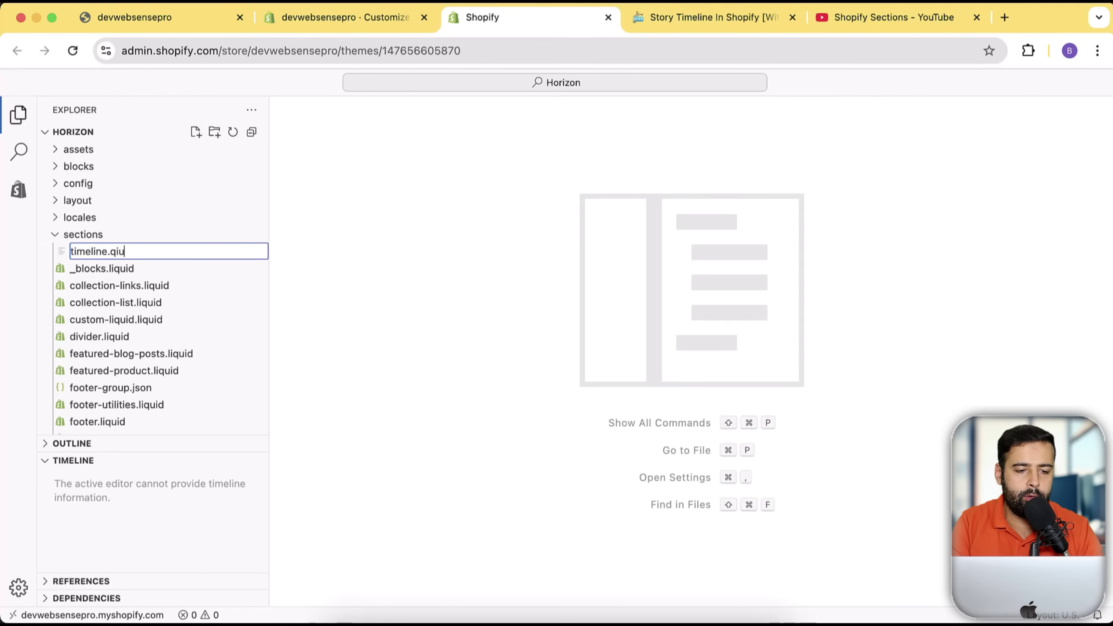
pyautogui.write('timeline.liquid')
pyautogui.press('Return')
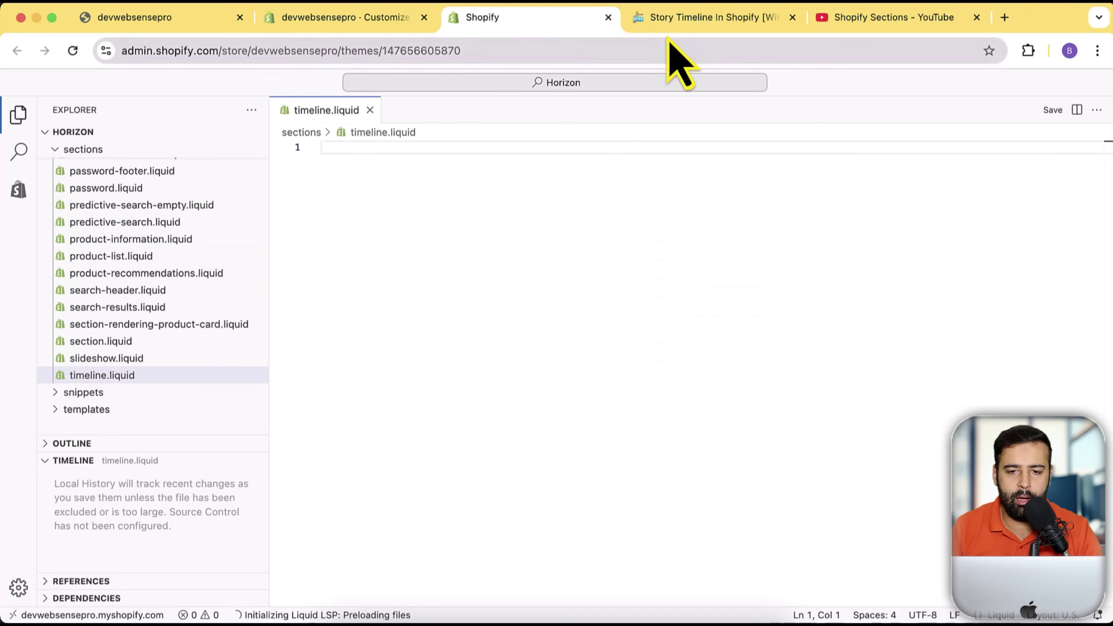
# Recopy the tutorial's timeline code, paste it into timeline.liquid, and save the file.
pyautogui.click(668, 20)
pyautogui.click(301, 314)
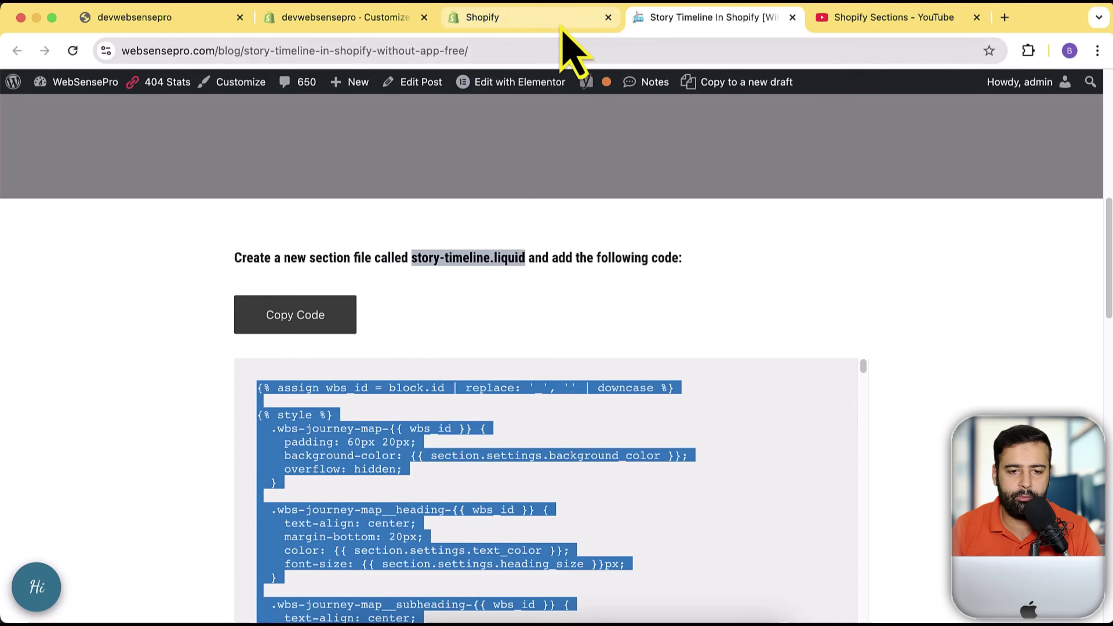
pyautogui.click(486, 18)
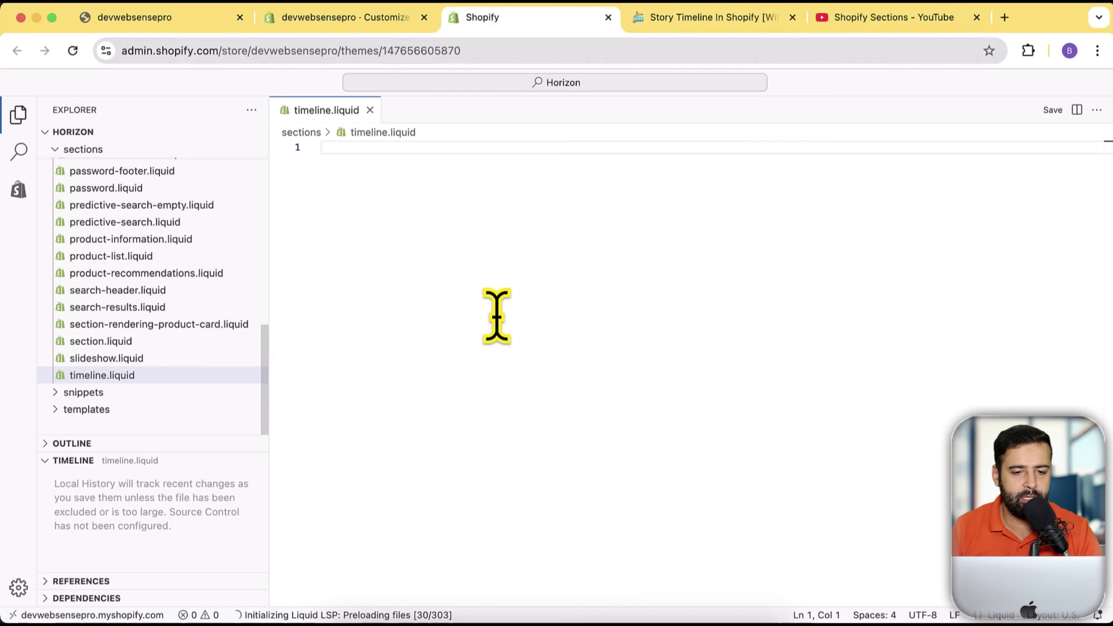
pyautogui.press('super+v')
pyautogui.scroll(10, 559, 249)
pyautogui.scroll(8, 556, 359)
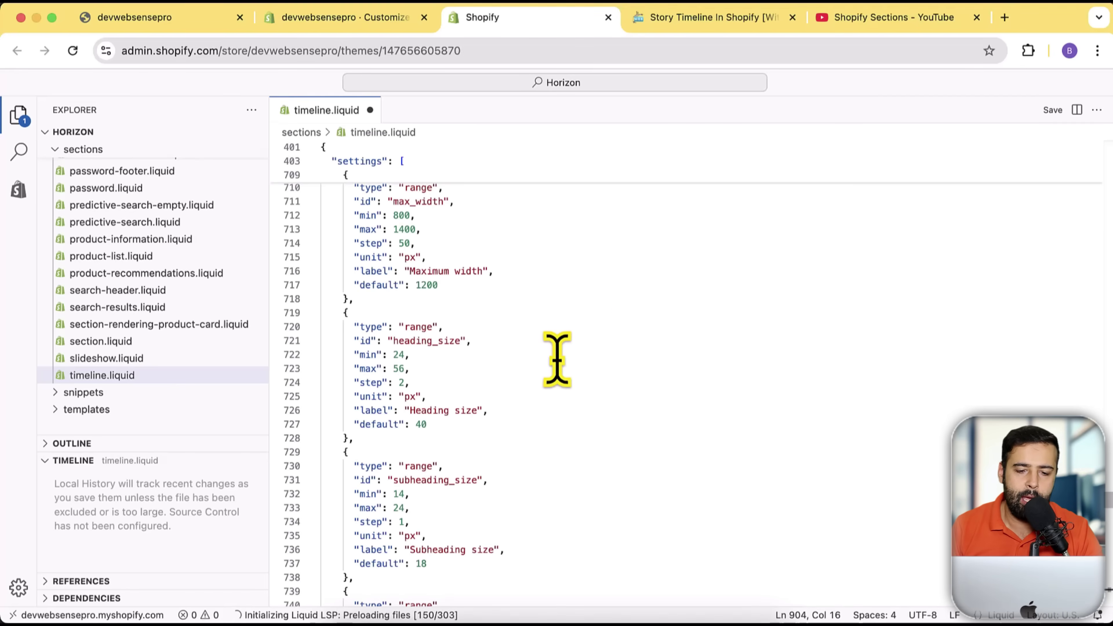
pyautogui.click(1059, 117)
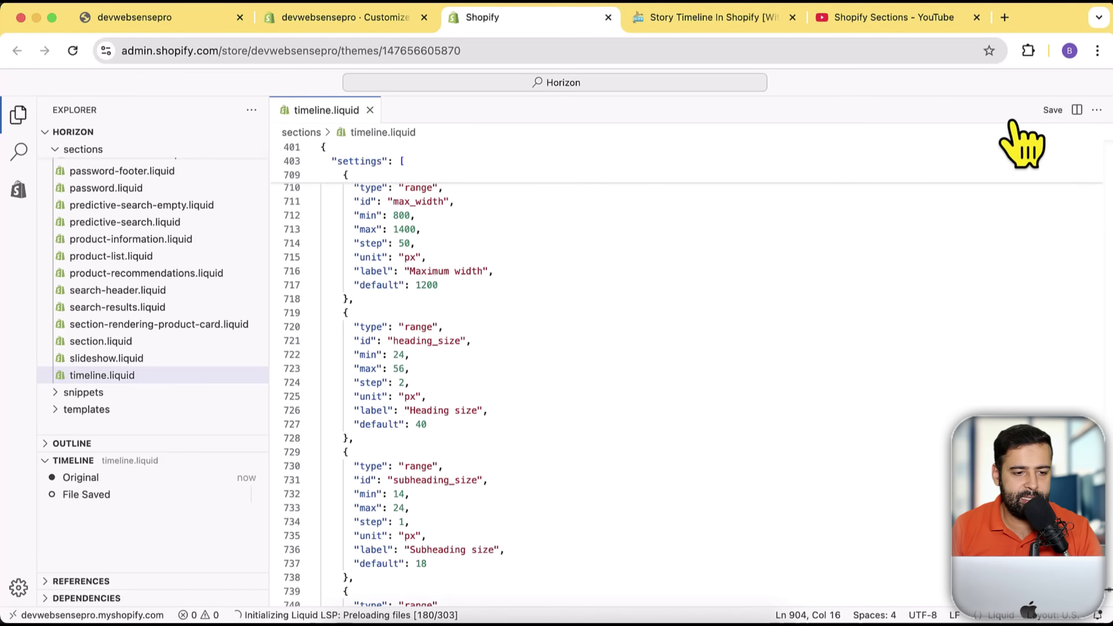
# In Customize theme, add Story Timeline from the Sections list after Featured collection, then preview it.
pyautogui.click(18, 188)
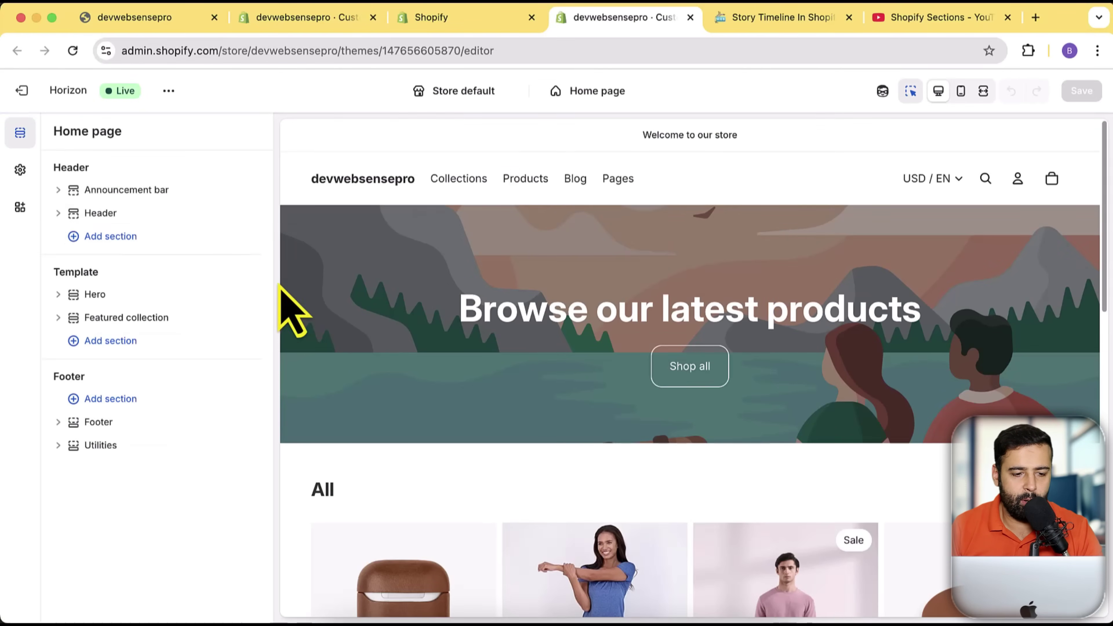
pyautogui.click(95, 350)
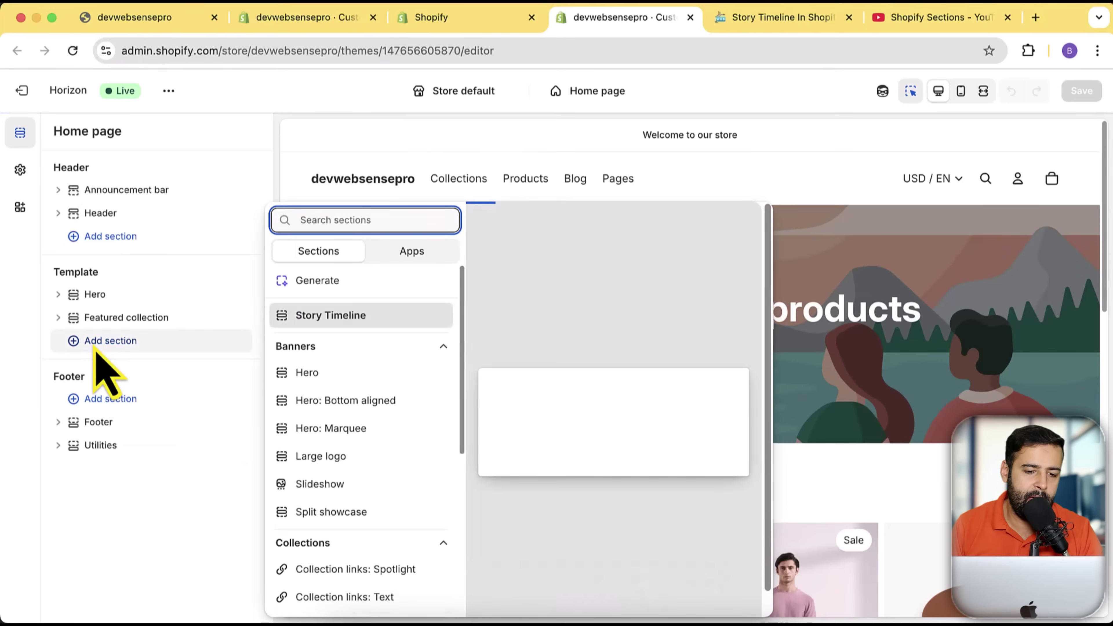
pyautogui.click(366, 320)
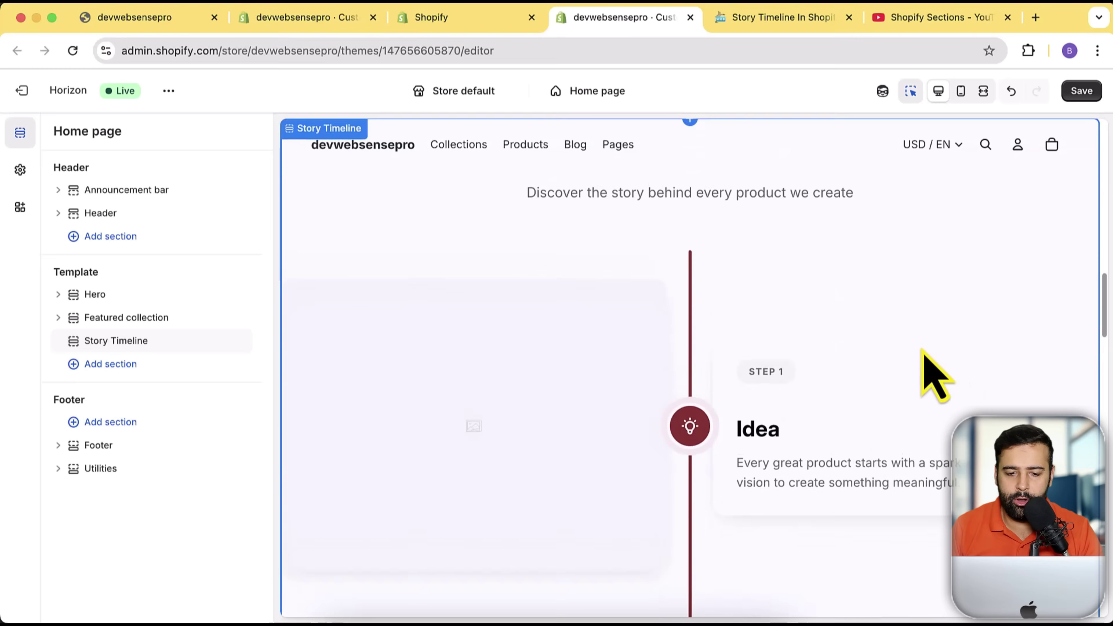
pyautogui.scroll(-20, 833, 336)
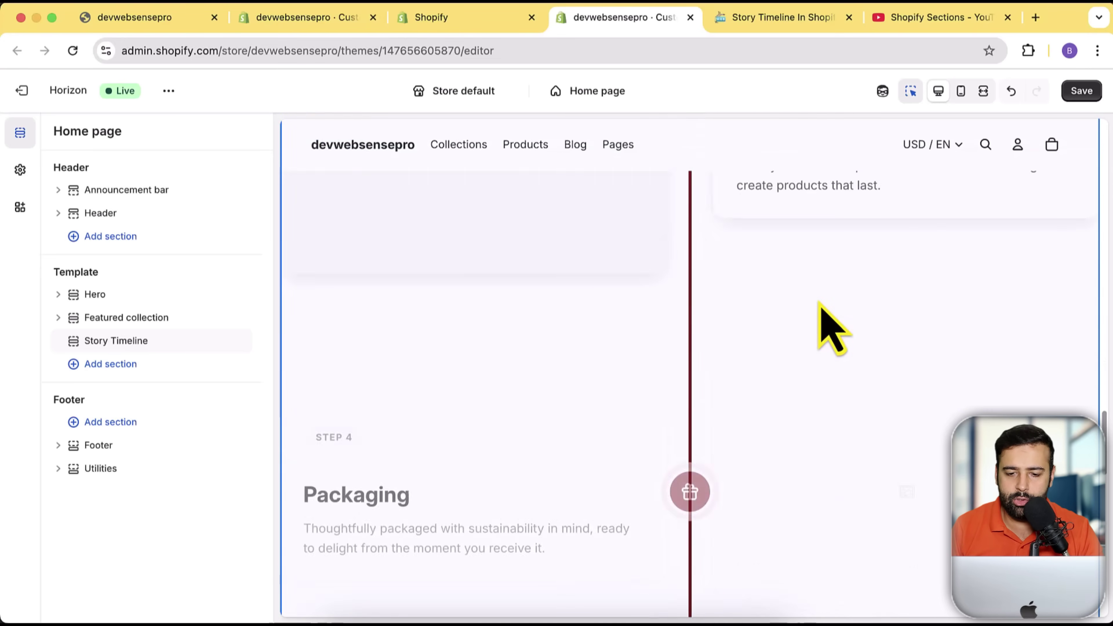
pyautogui.scroll(-15, 819, 307)
pyautogui.scroll(20, 806, 395)
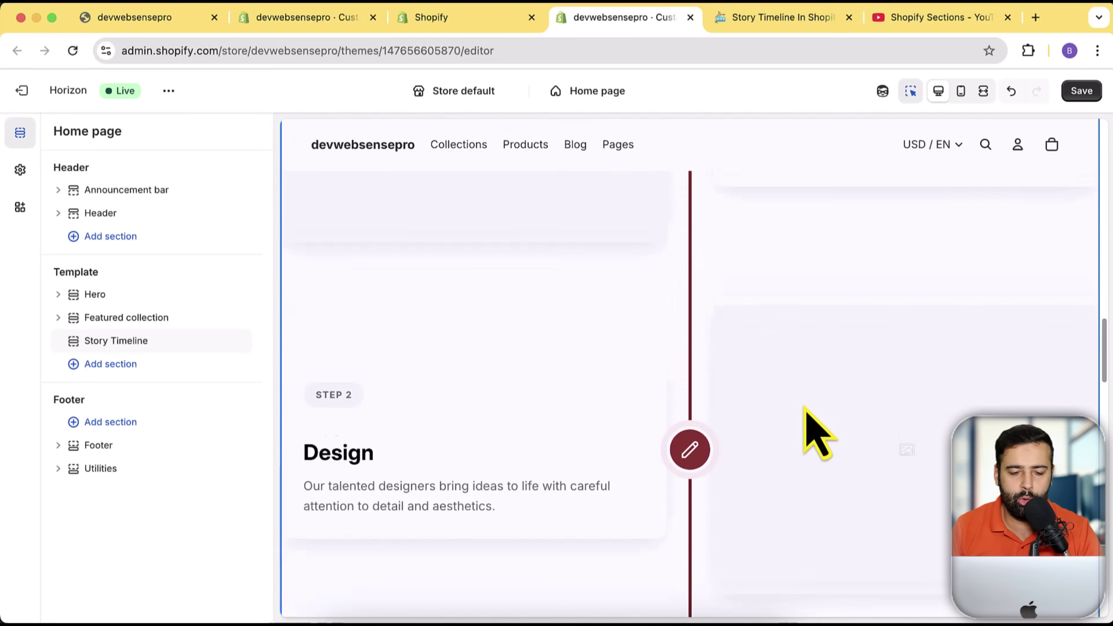
pyautogui.scroll(10, 808, 427)
pyautogui.scroll(-5, 570, 350)
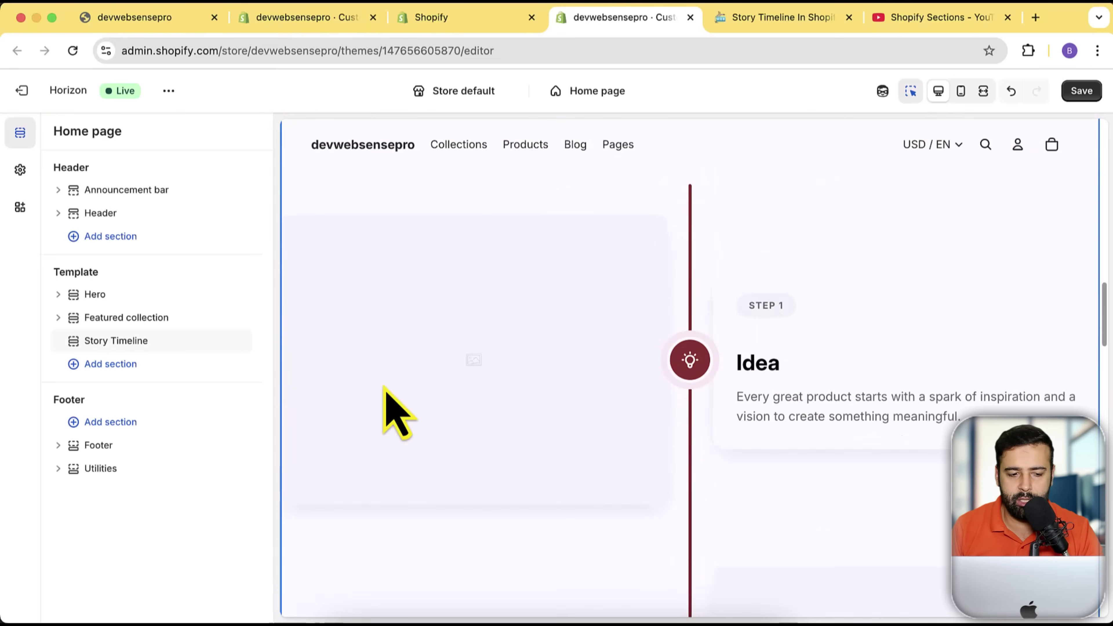
# Give Stage 1 of the Story Timeline the autumn photo of a person with a camera.
pyautogui.click(145, 341)
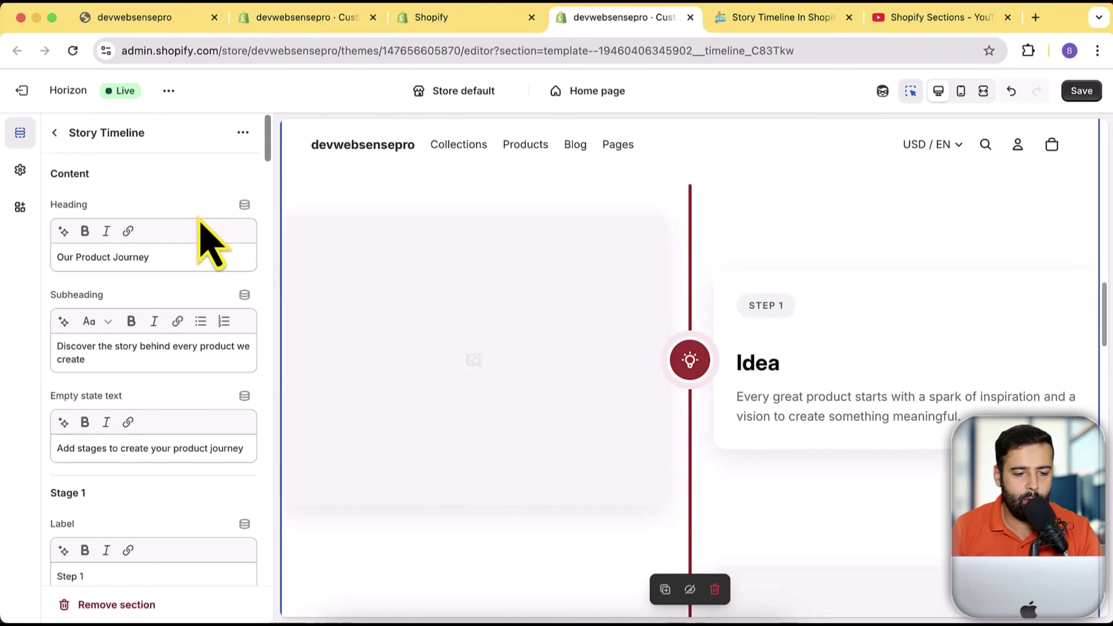
pyautogui.scroll(-10, 199, 236)
pyautogui.scroll(3, 199, 218)
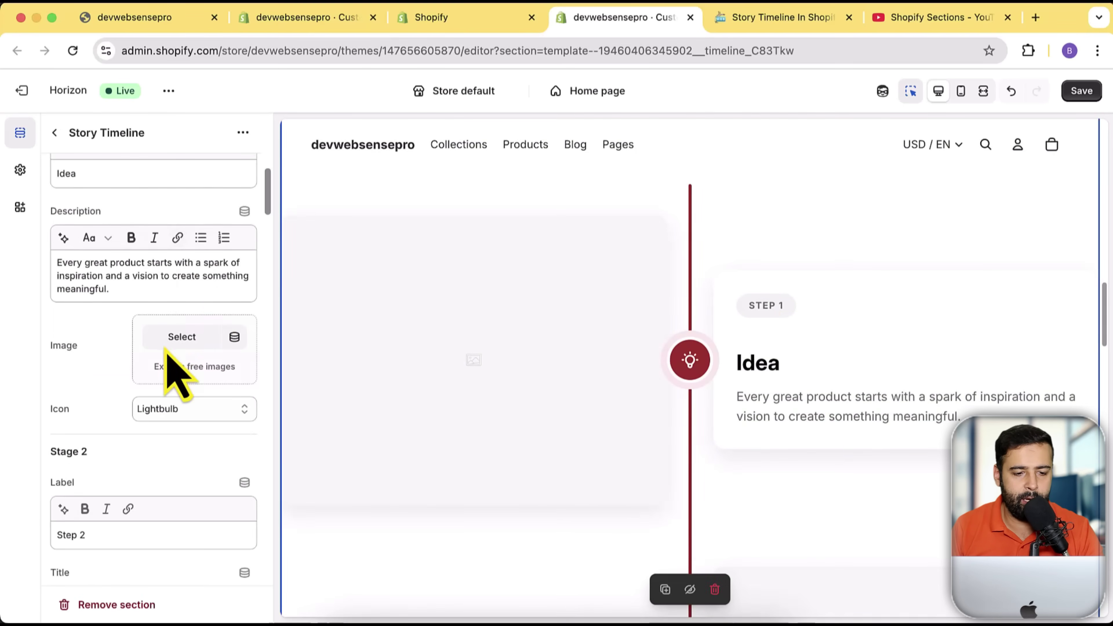
pyautogui.scroll(-1, 171, 298)
pyautogui.click(180, 313)
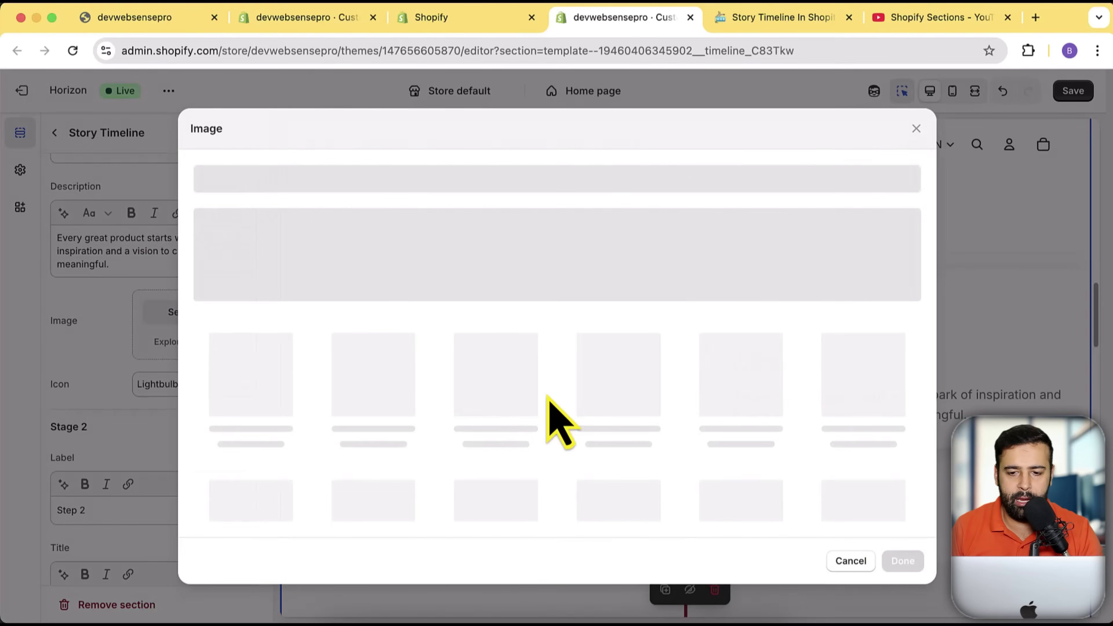
pyautogui.scroll(-5, 733, 435)
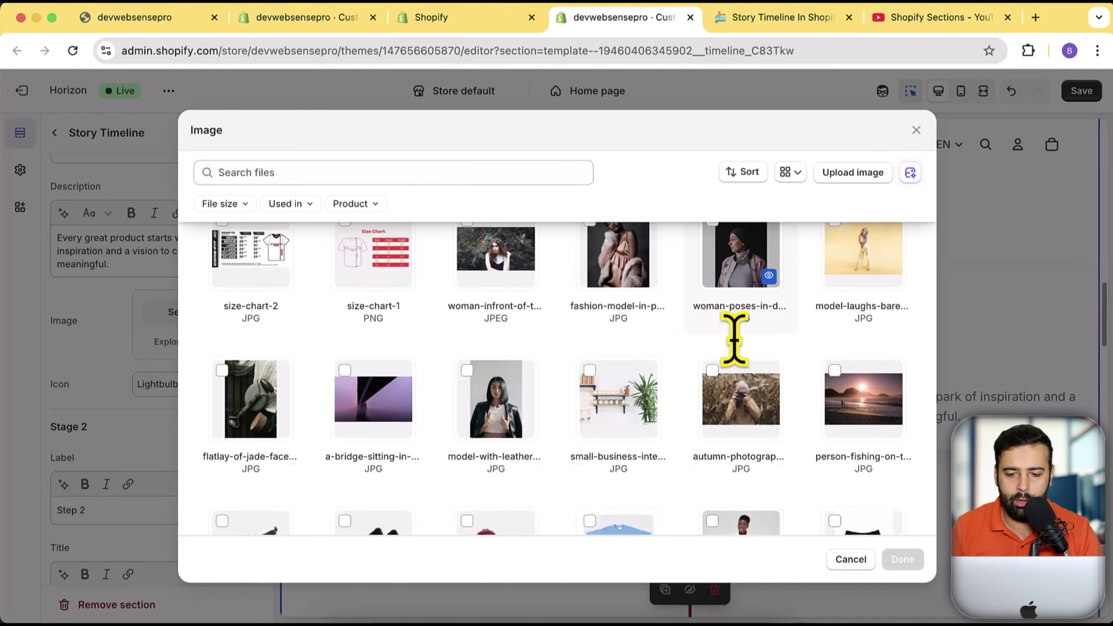
pyautogui.click(903, 562)
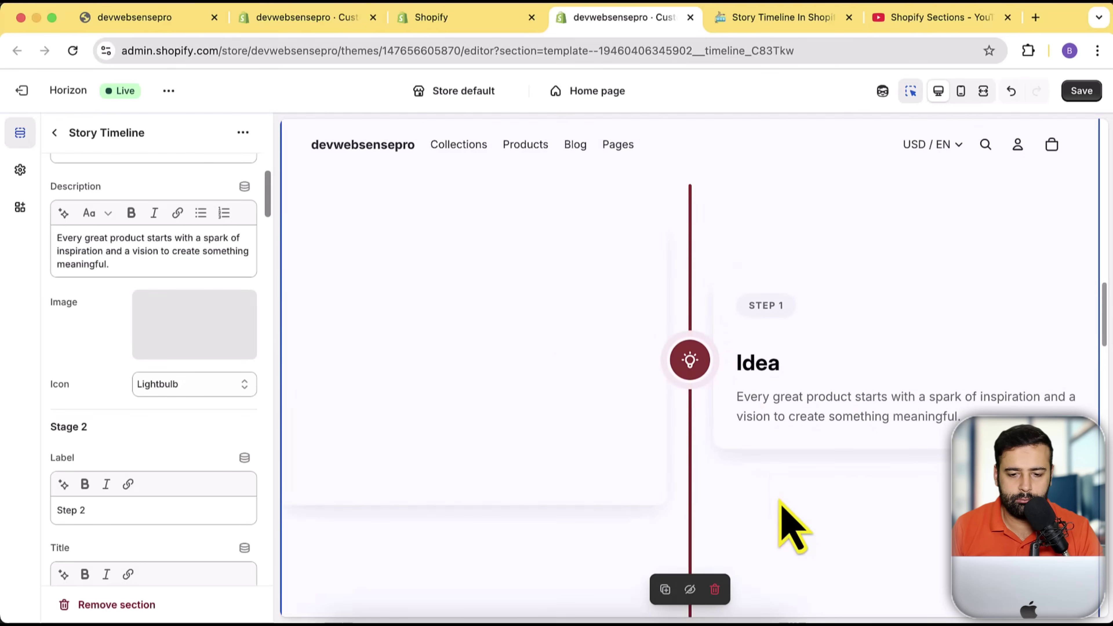
pyautogui.scroll(4, 136, 360)
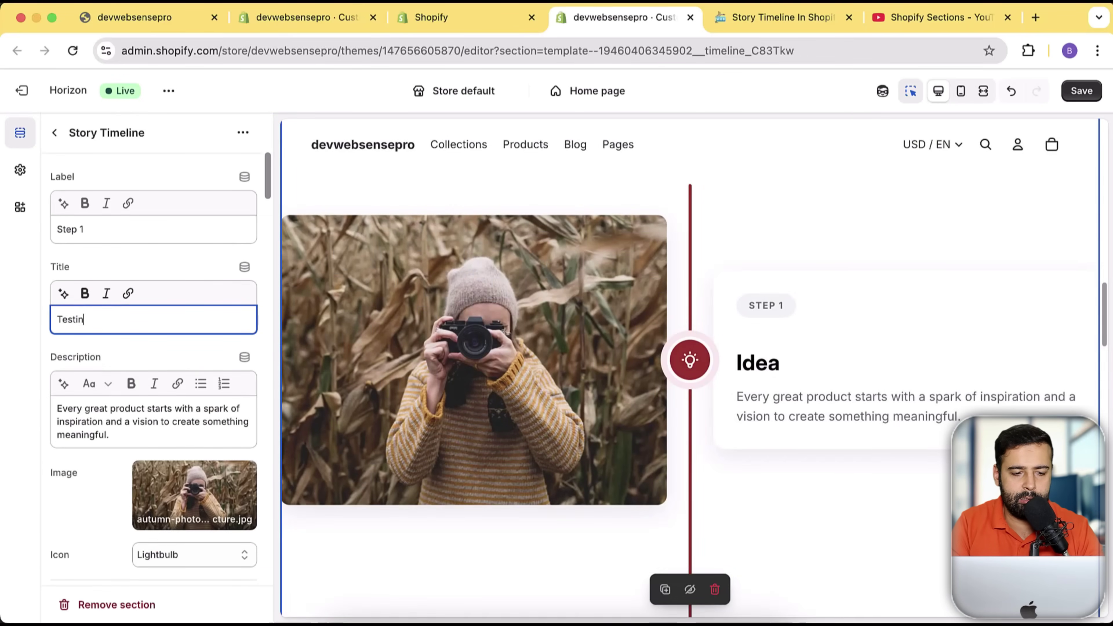
# Set Stage 1's title to 'Testing title' and its description to 'Testing description'.
pyautogui.write('title')
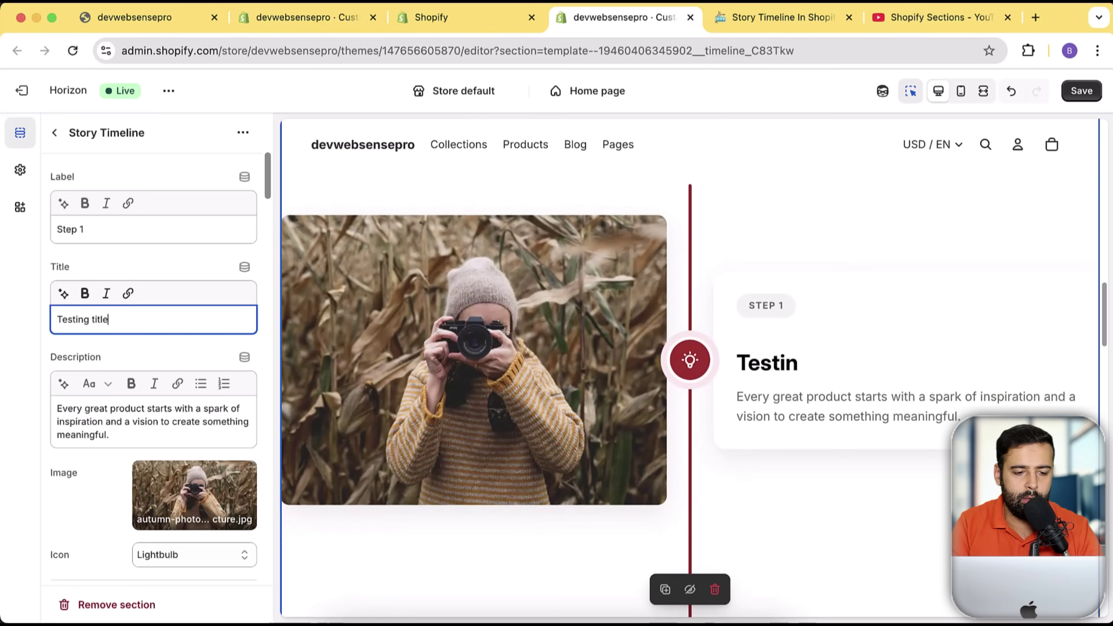
pyautogui.press('Tab')
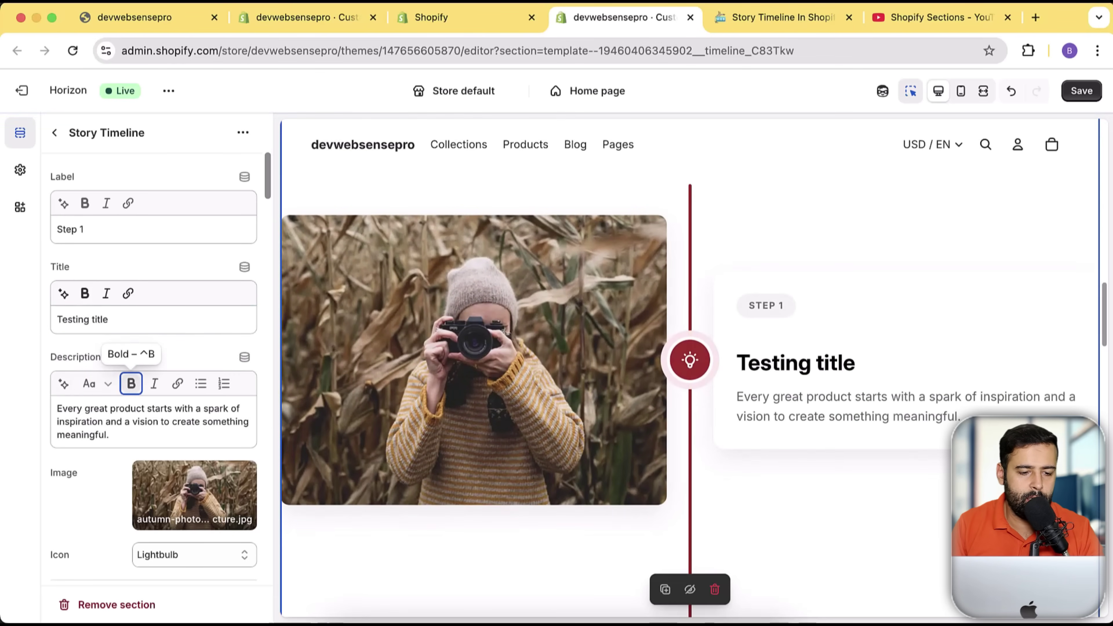
pyautogui.write('Tes')
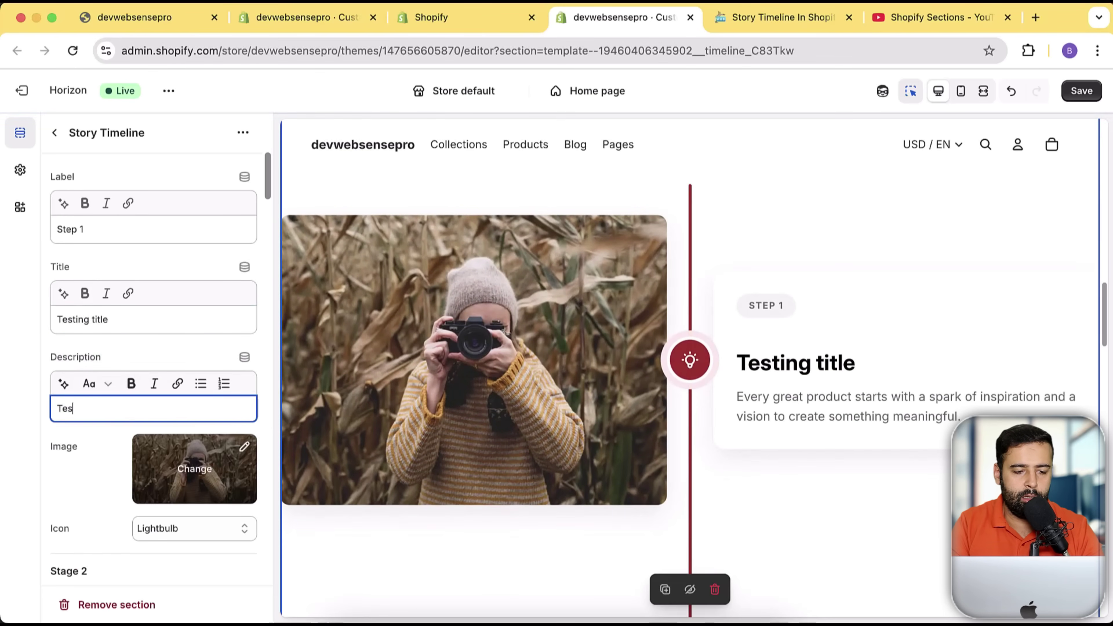
pyautogui.write('ting description')
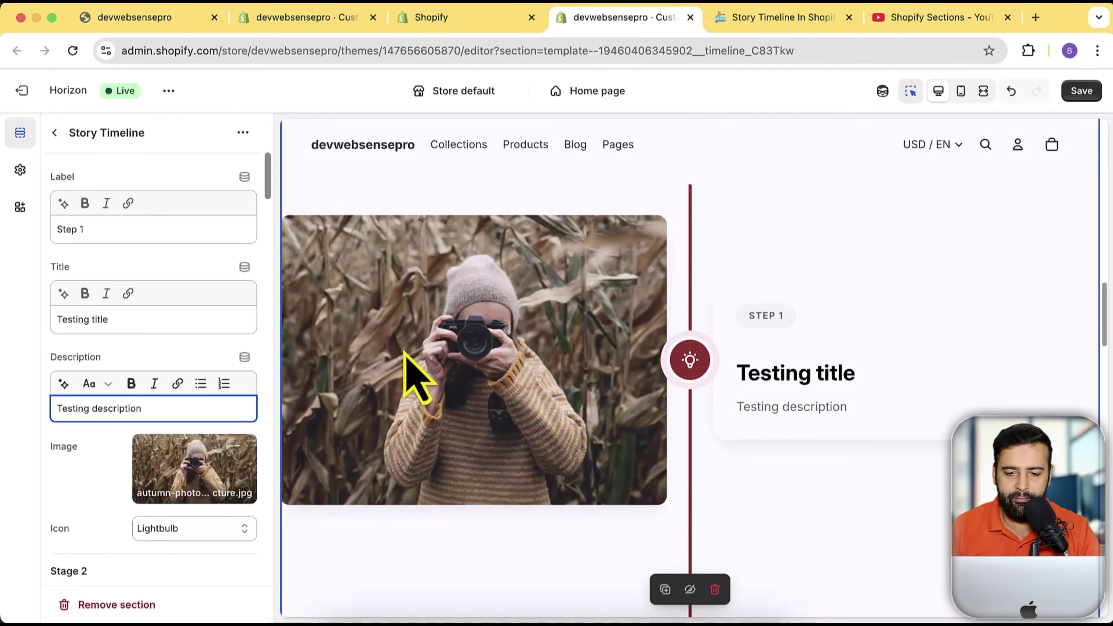
pyautogui.scroll(-4, 763, 371)
pyautogui.scroll(-3, 708, 443)
pyautogui.scroll(12, 713, 448)
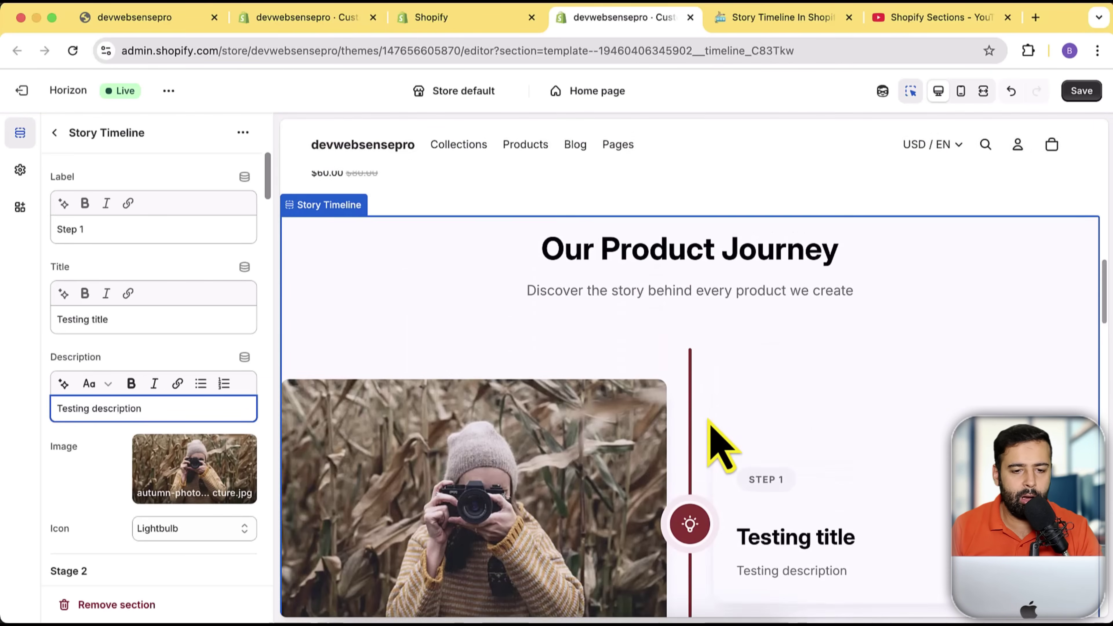